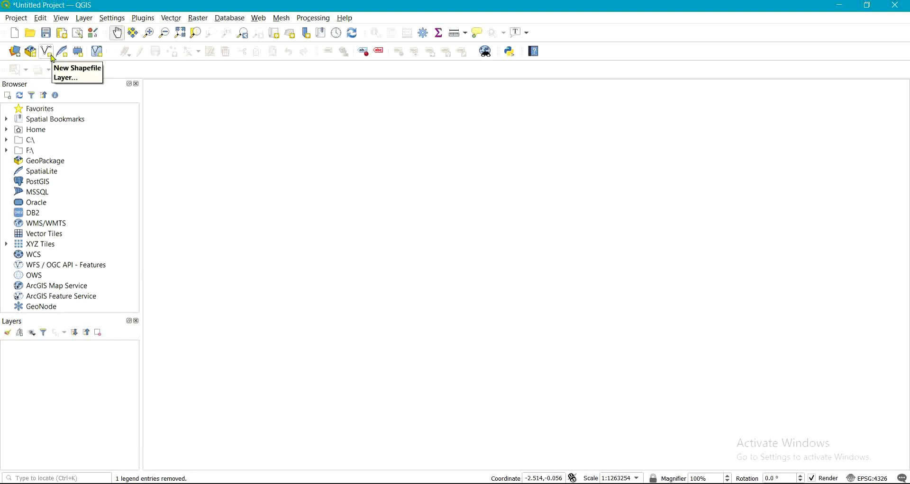
- Start a new shapefile layer and create a folder named SHP in the survey got easier folder while choosing its save location
left_click(52, 57)
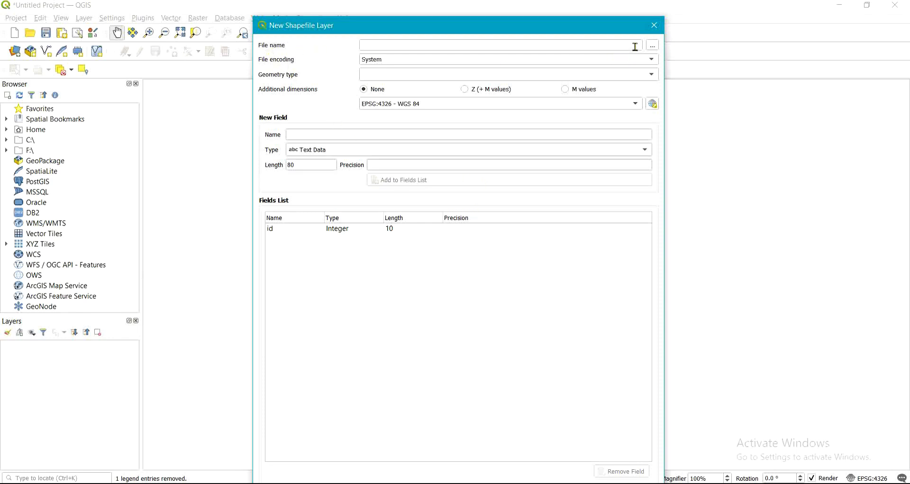
left_click(655, 48)
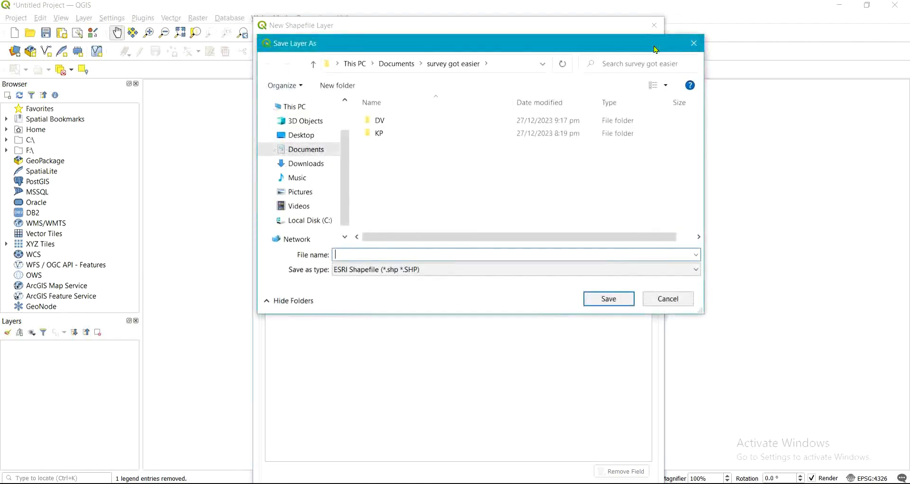
right_click(556, 157)
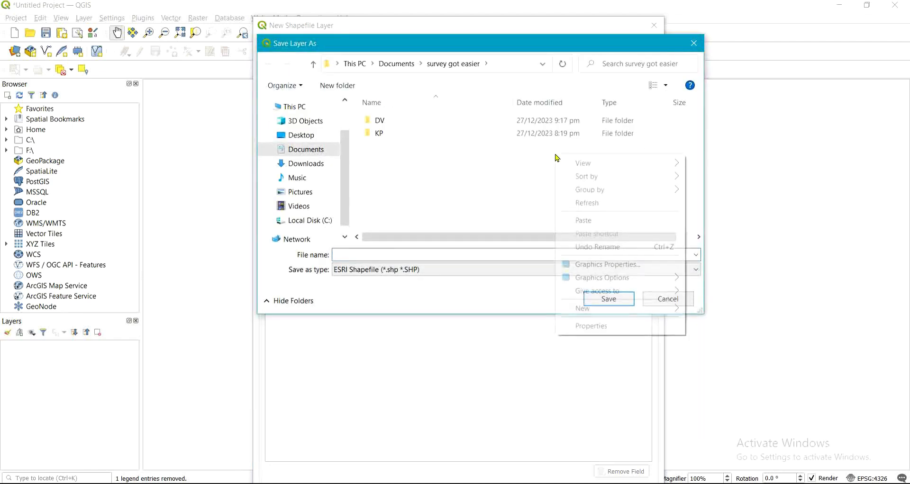
mouse_move(594, 309)
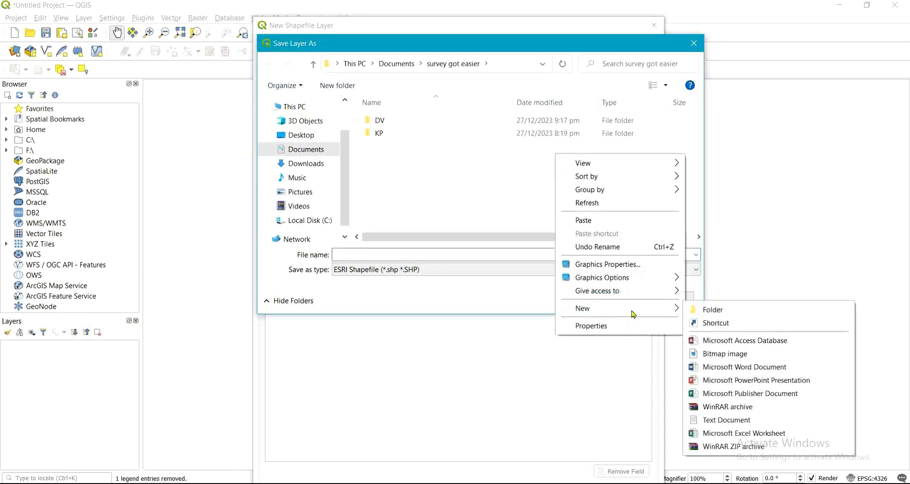
left_click(696, 315)
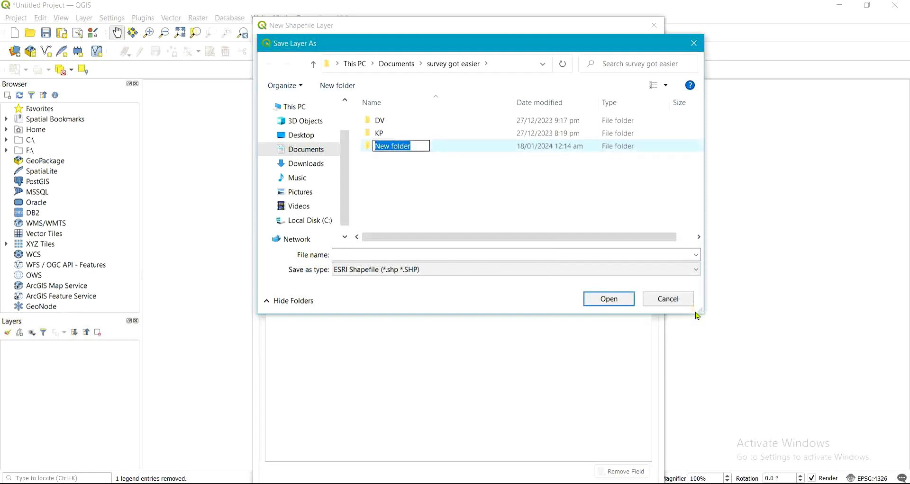
type("SHP")
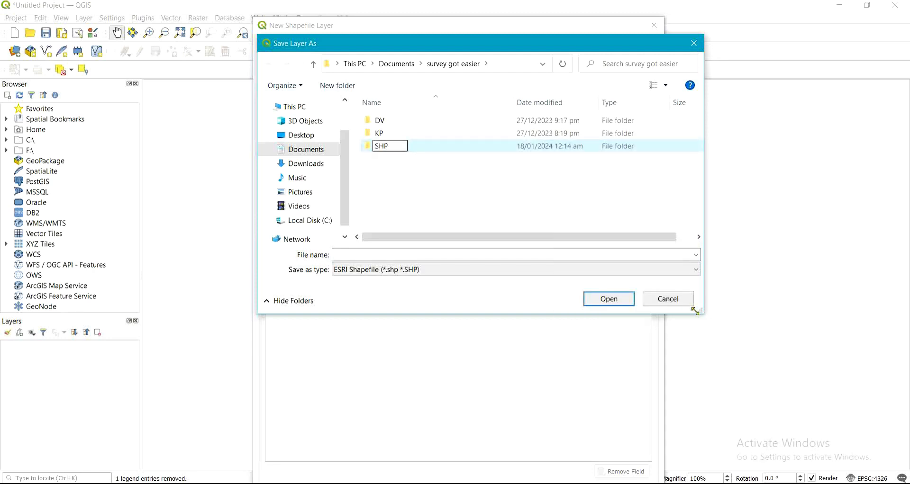
key("Return")
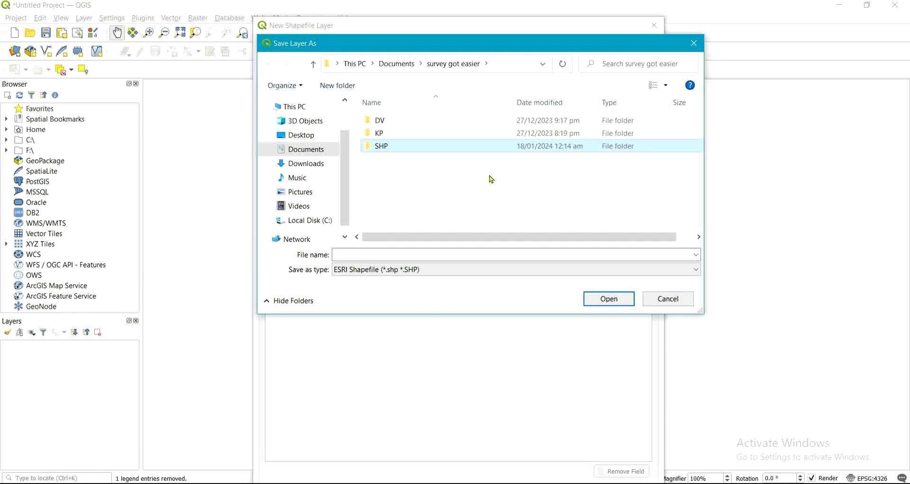
- Save the shapefile as SGE inside the SHP folder and set its geometry type to Point
left_click(409, 251)
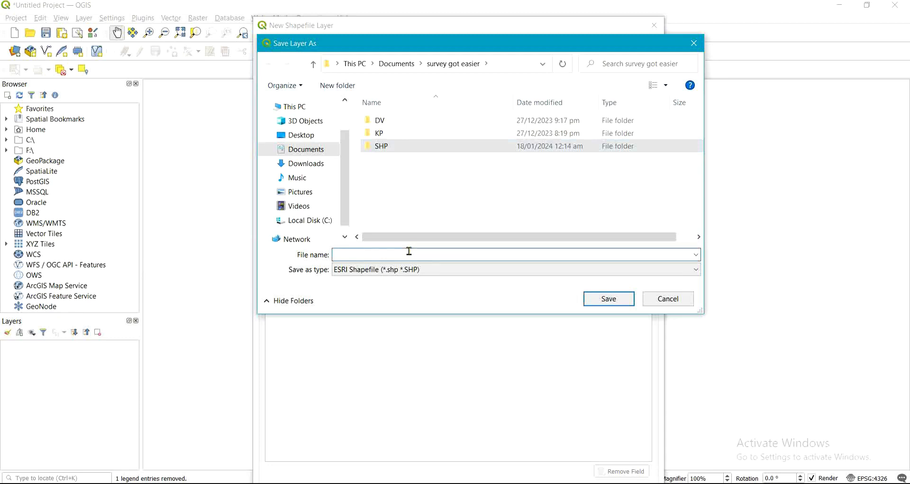
type("S")
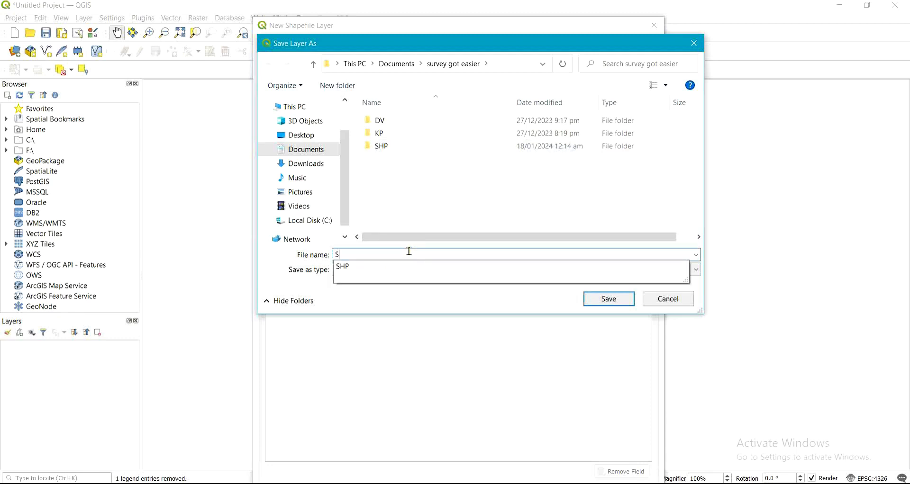
type("GE")
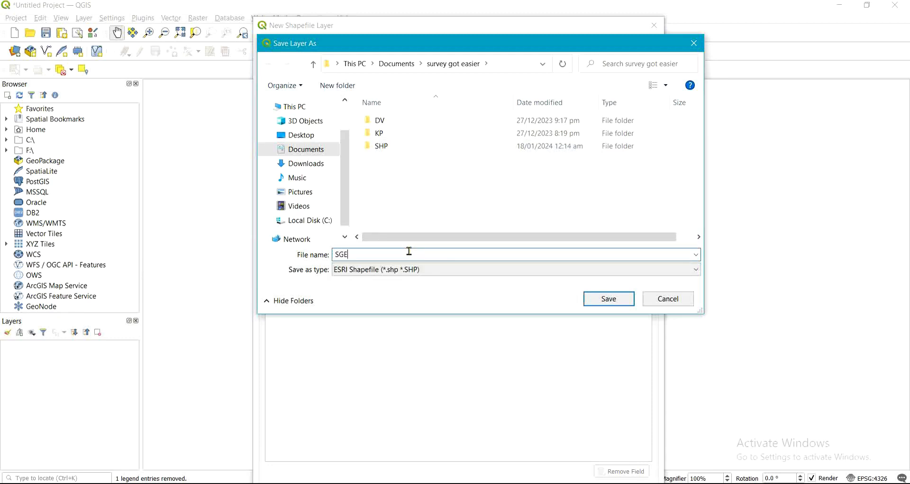
left_click(413, 150)
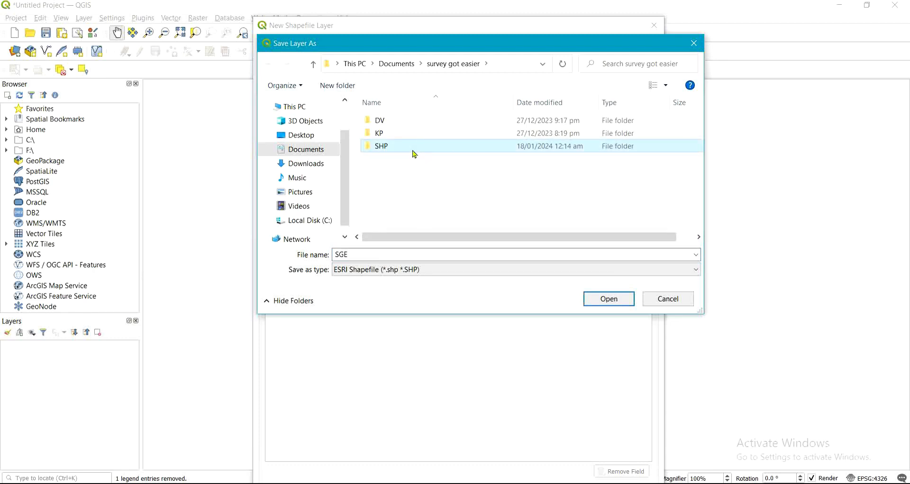
left_click(626, 308)
left_click(625, 305)
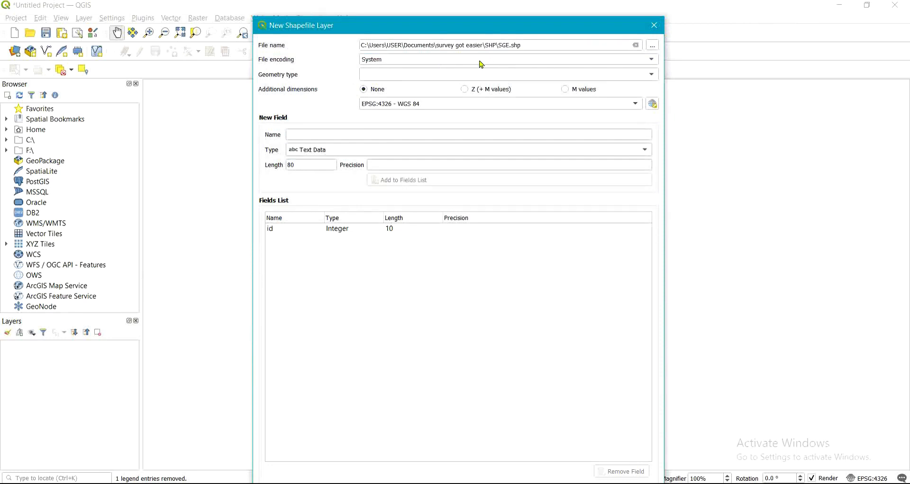
left_click(415, 75)
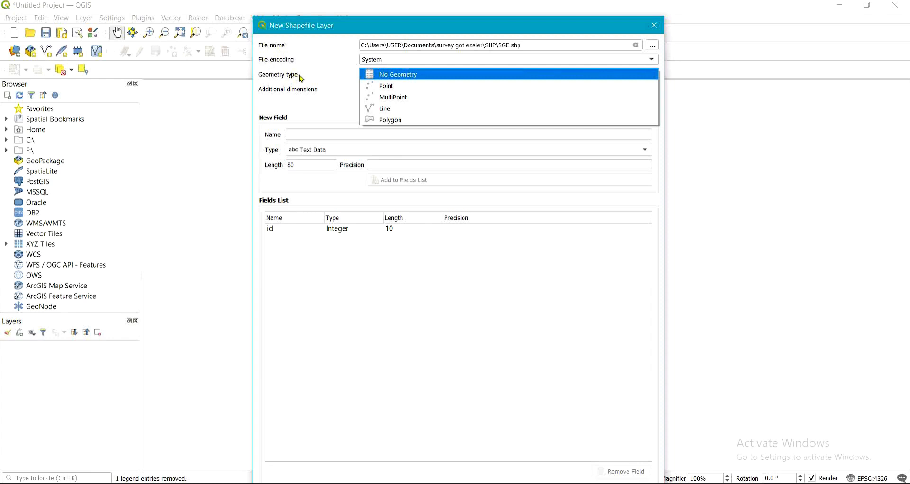
left_click(396, 89)
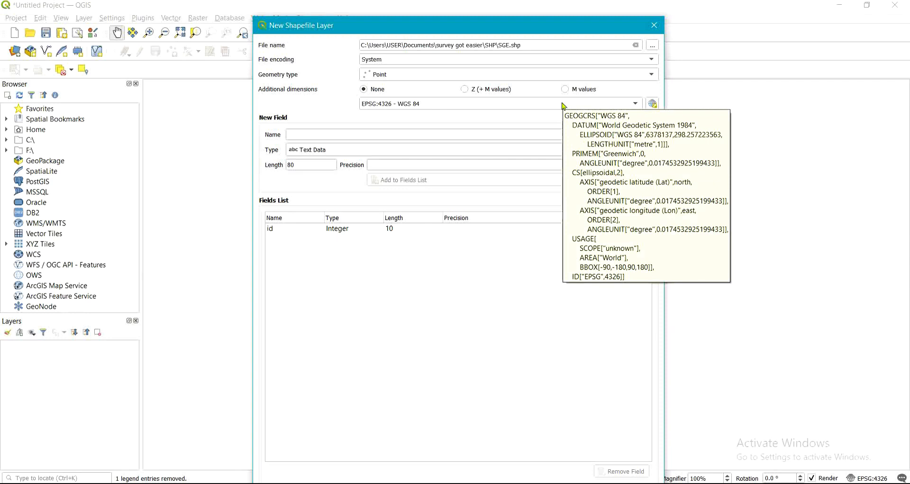
- Look through the predefined coordinate reference systems available for the new layer, leaving the selector without choosing one
left_click(656, 105)
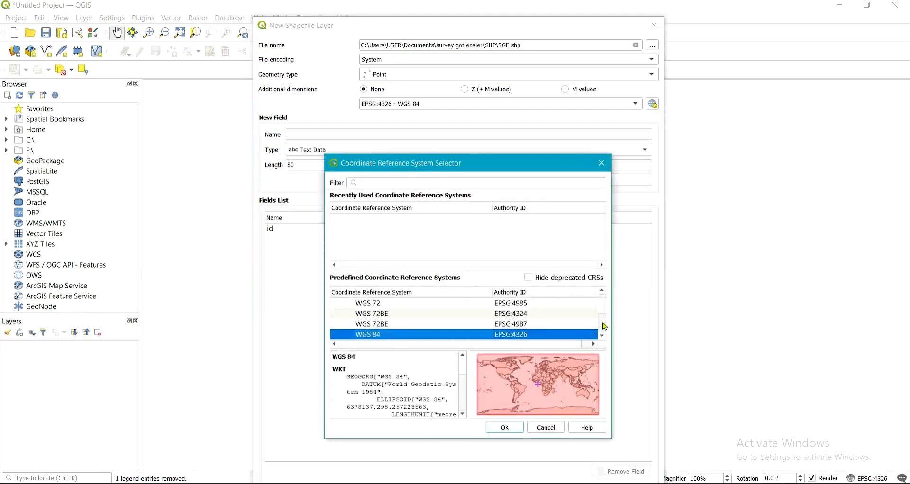
scroll(605, 325, "down", 10)
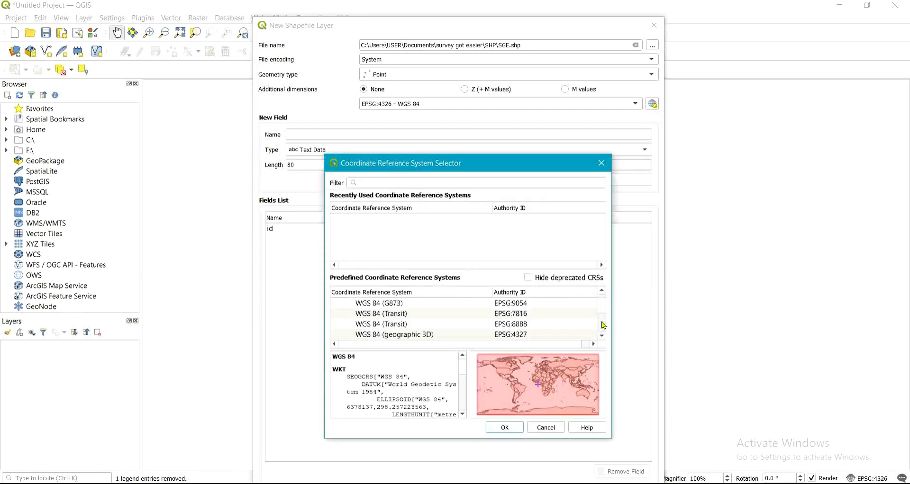
scroll(602, 325, "down", 15)
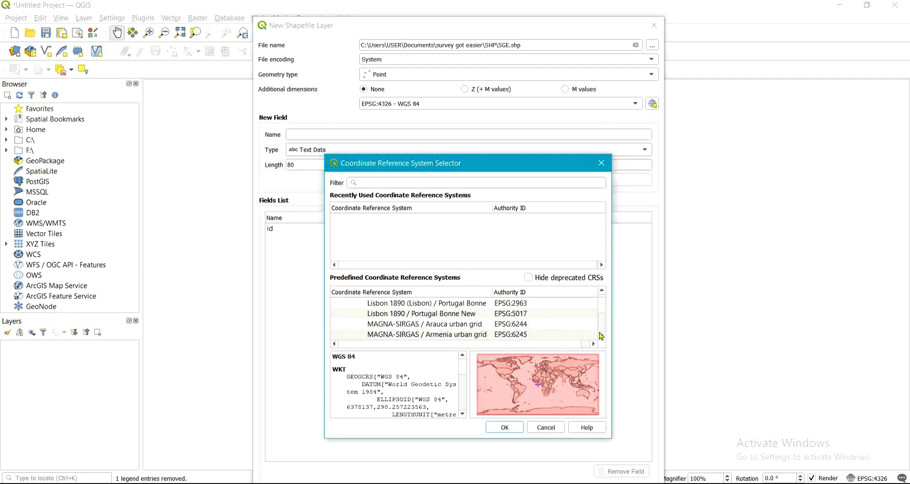
scroll(601, 335, "down", 15)
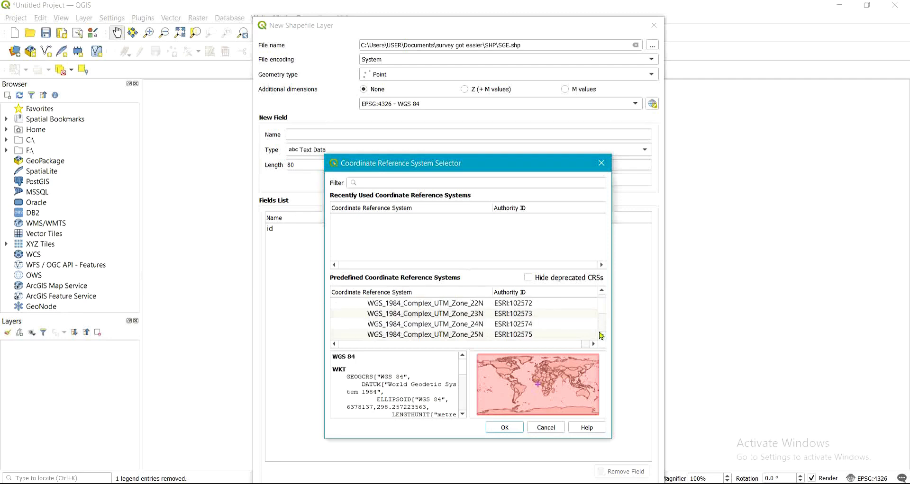
scroll(602, 308, "down", 2)
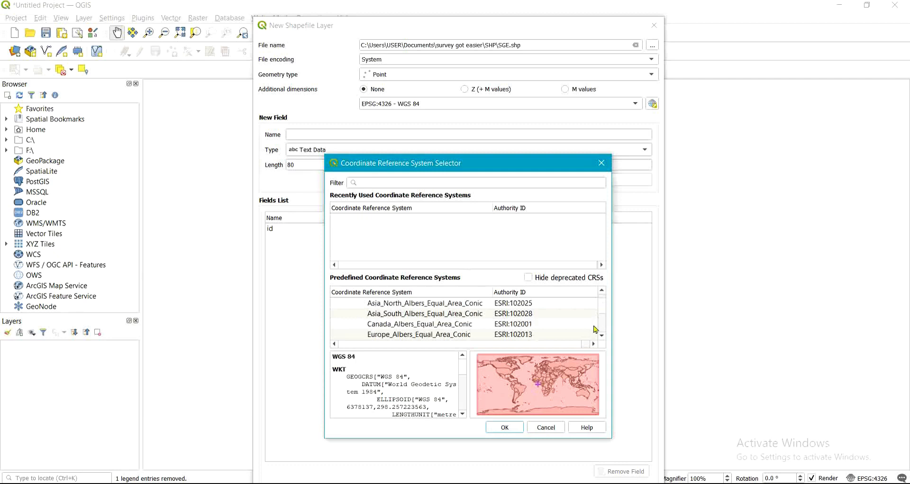
scroll(587, 327, "down", 2)
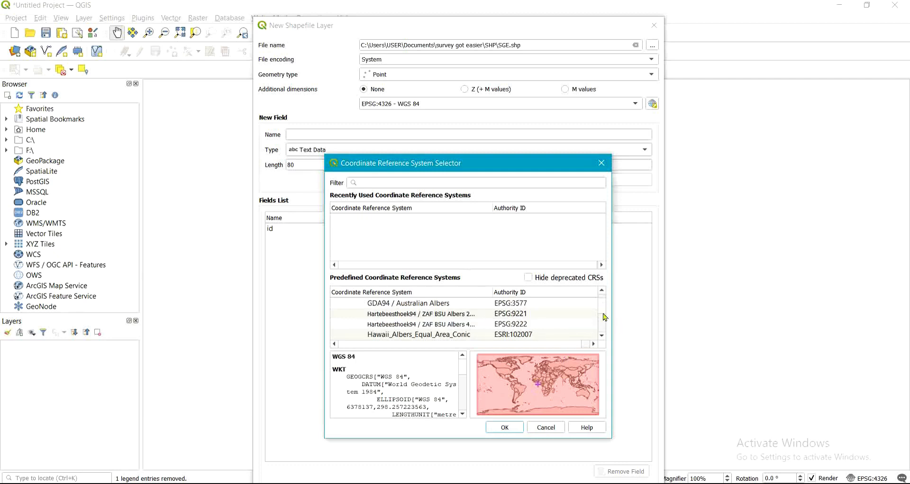
scroll(601, 319, "down", 4)
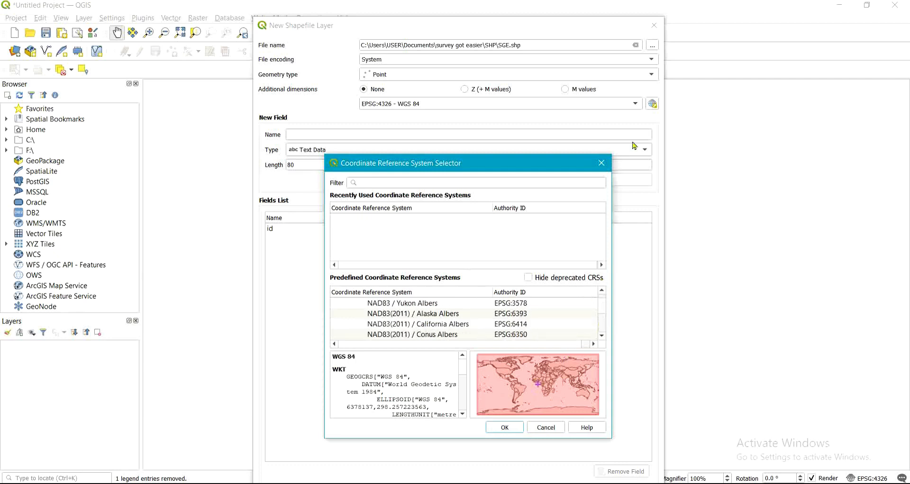
left_click(606, 169)
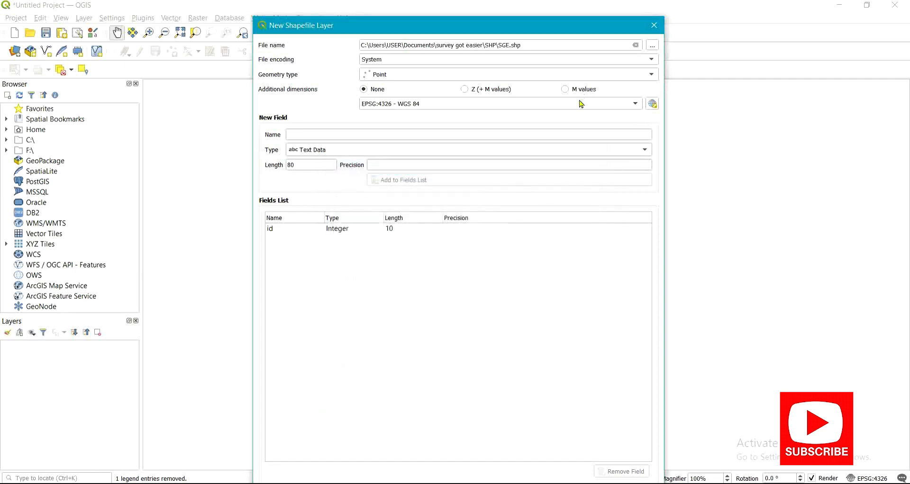
- Set the new layer's coordinate system to Project CRS: EPSG:4326 - WGS 84
left_click(579, 101)
left_click(569, 115)
- Add a Text Data field named NAME with length 80 to the new layer's fields
left_click(298, 134)
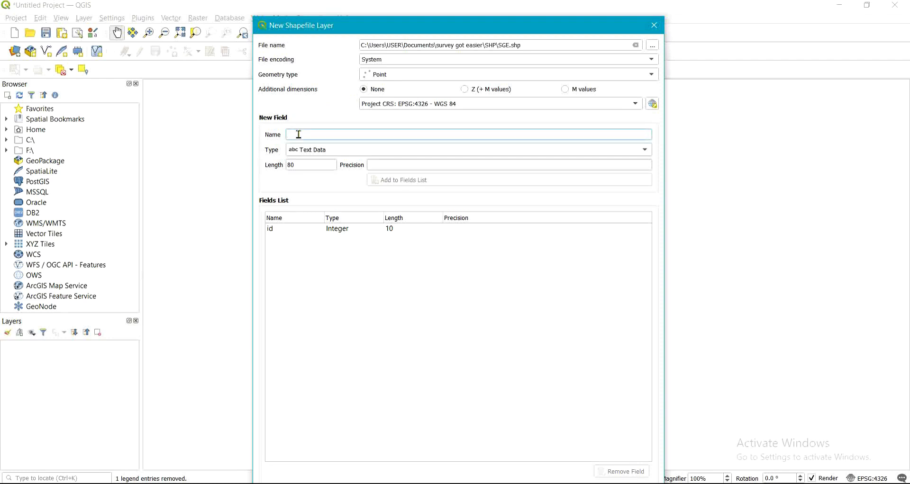
type("NAME")
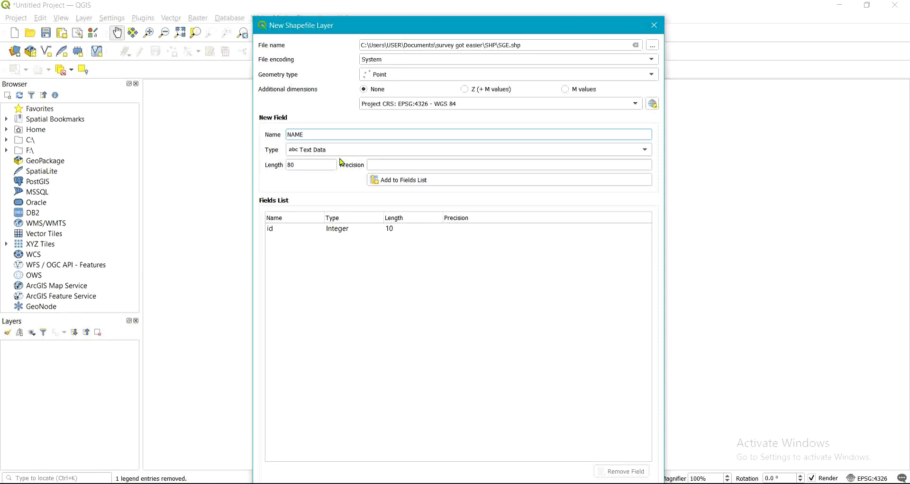
key("alt+Tab")
left_click(340, 159)
left_click(318, 154)
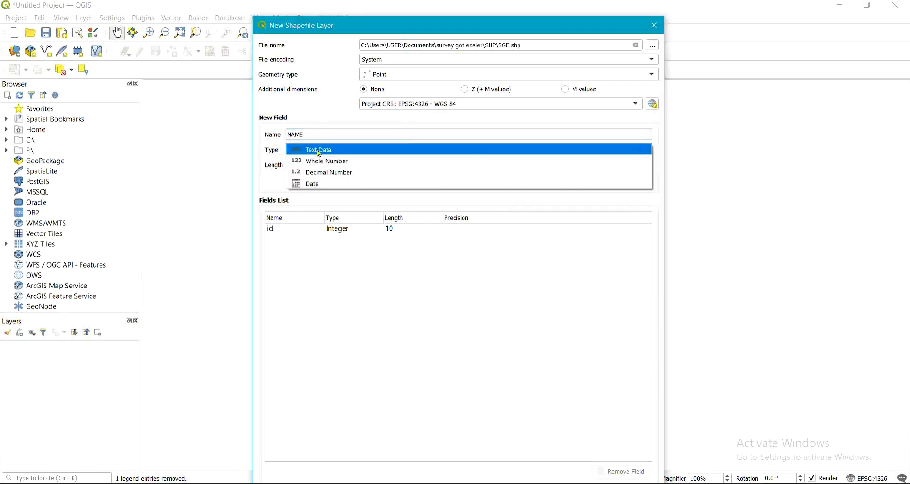
left_click(319, 151)
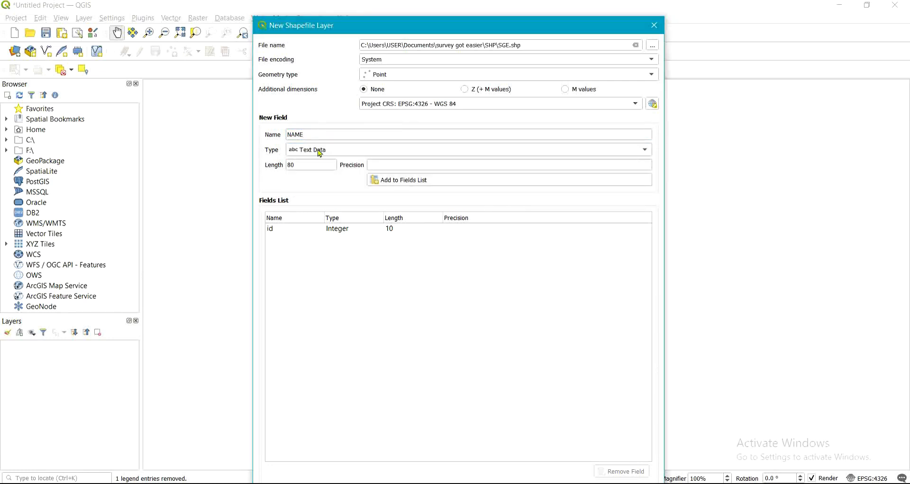
left_click(425, 180)
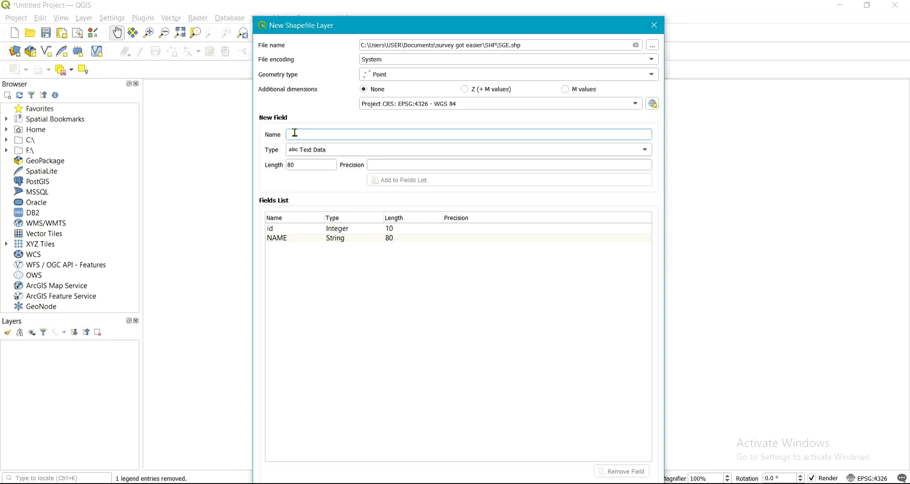
- Add a Whole Number field named S/N with length 10 to the new layer's fields
type("S/N")
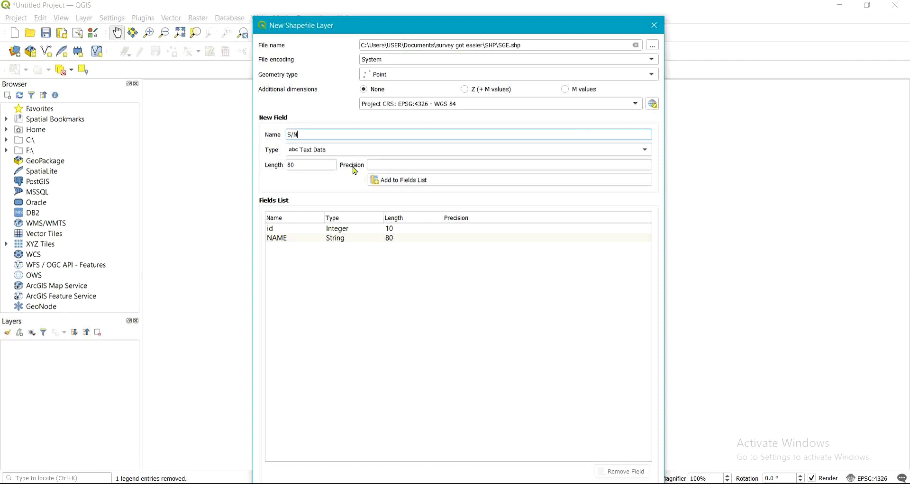
left_click(328, 150)
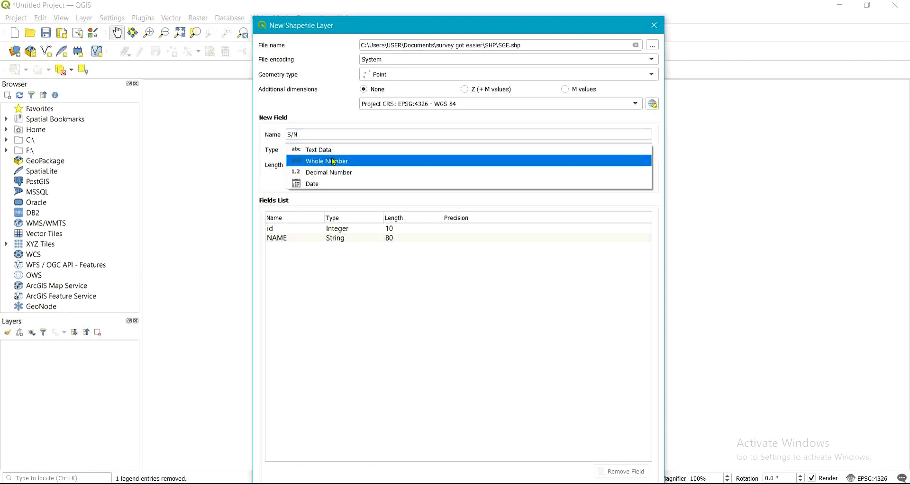
left_click(334, 162)
left_click(411, 181)
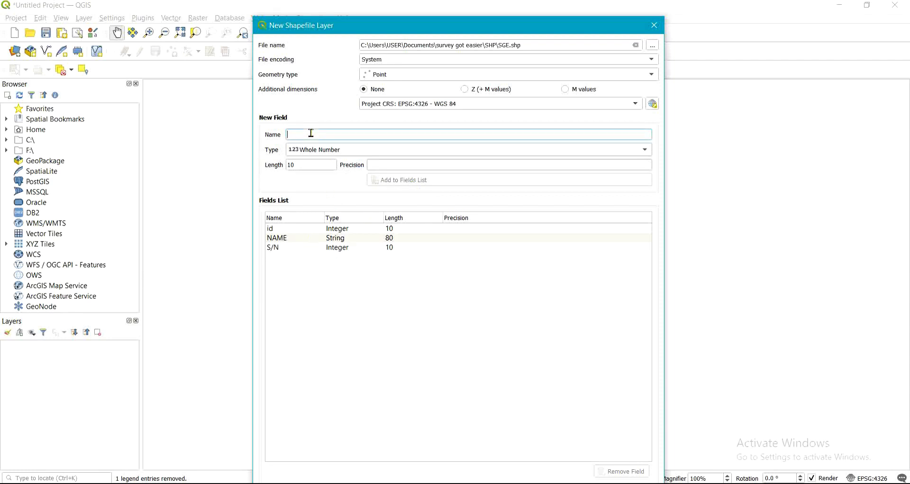
- Add a Date field named DATE to the new layer's fields and create the shapefile layer
type("DATE")
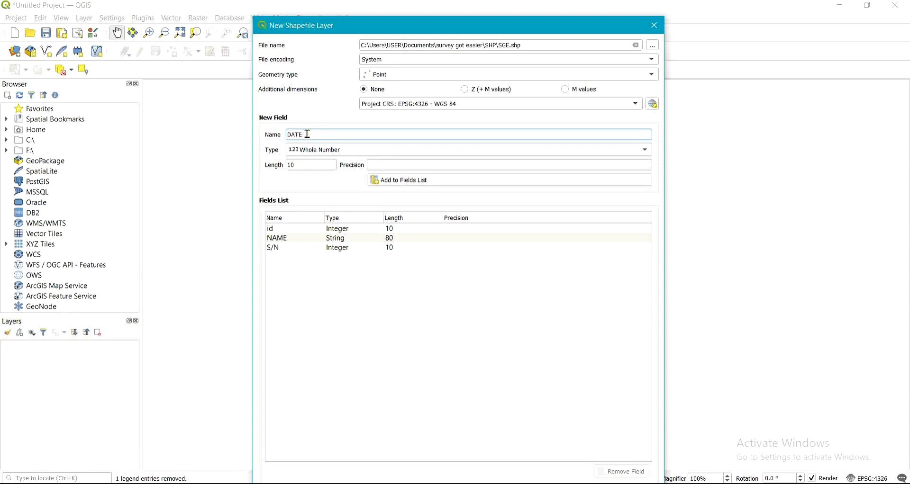
left_click(316, 151)
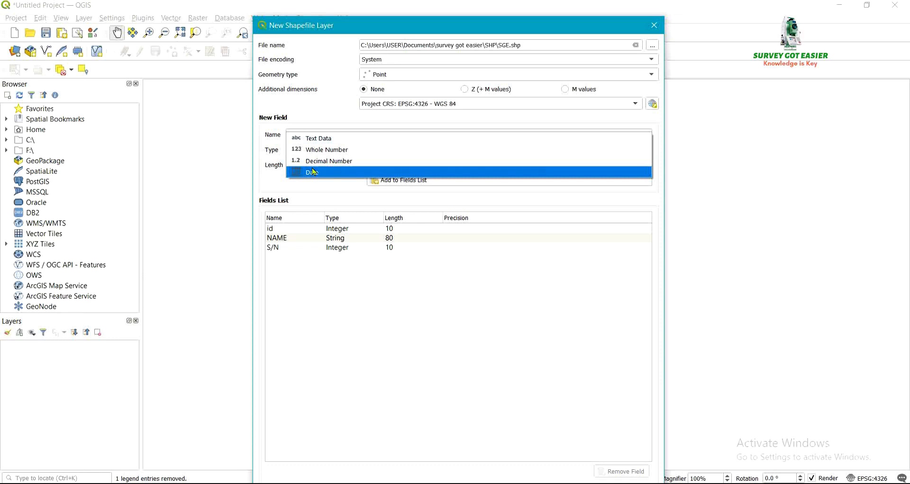
left_click(312, 172)
left_click(416, 181)
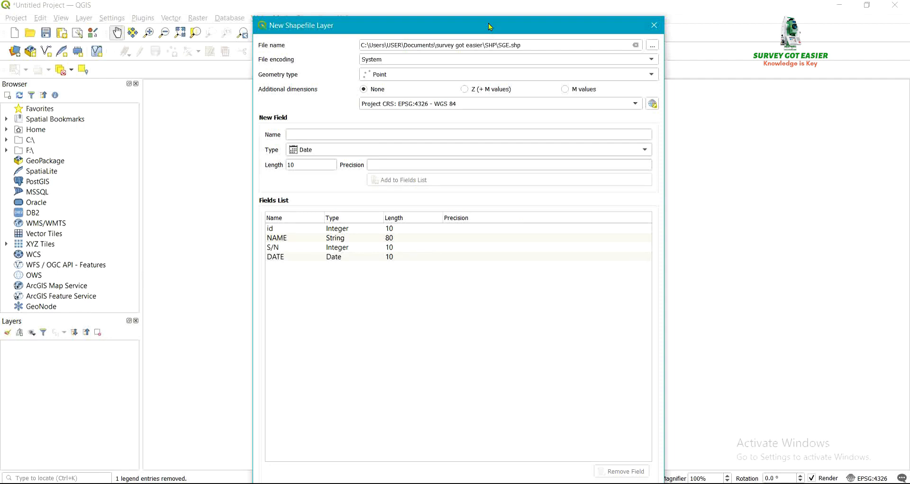
left_click_drag(489, 26, 481, 8)
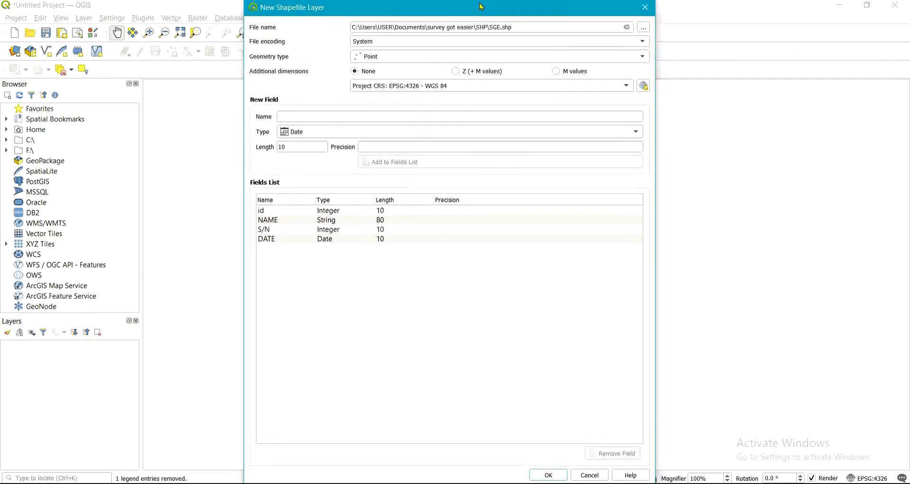
left_click(563, 477)
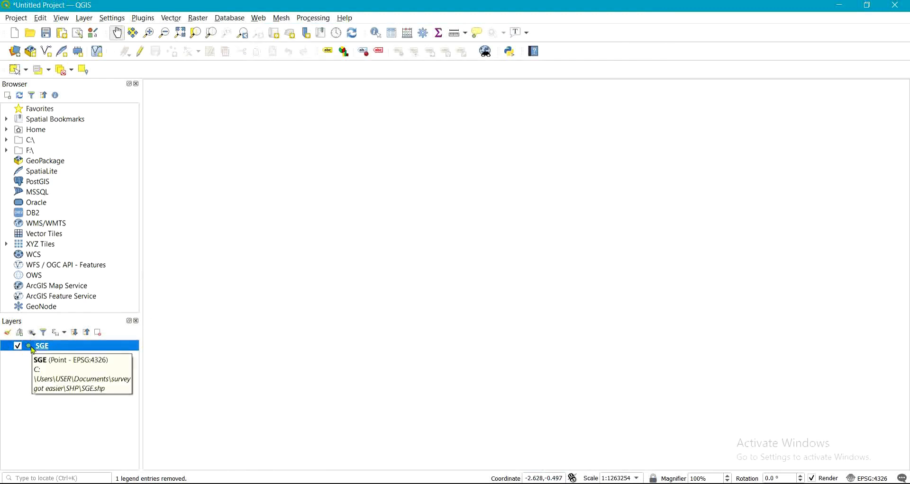
- Start a new shapefile layer with file name SGE1 and coordinate system Project CRS: EPSG:4326 - WGS 84
left_click(46, 52)
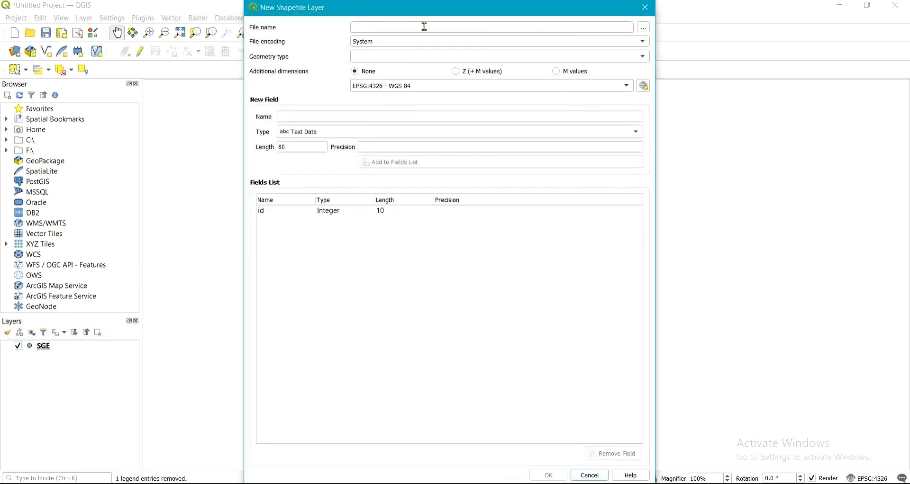
left_click(424, 26)
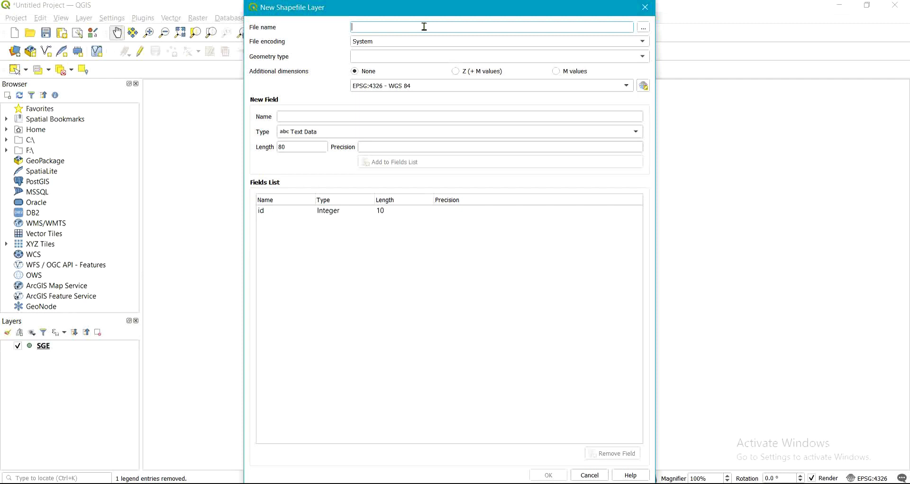
type("SGE12")
key("BackSpace")
type("1")
key("BackSpace")
key("BackSpace")
left_click(415, 90)
left_click(417, 97)
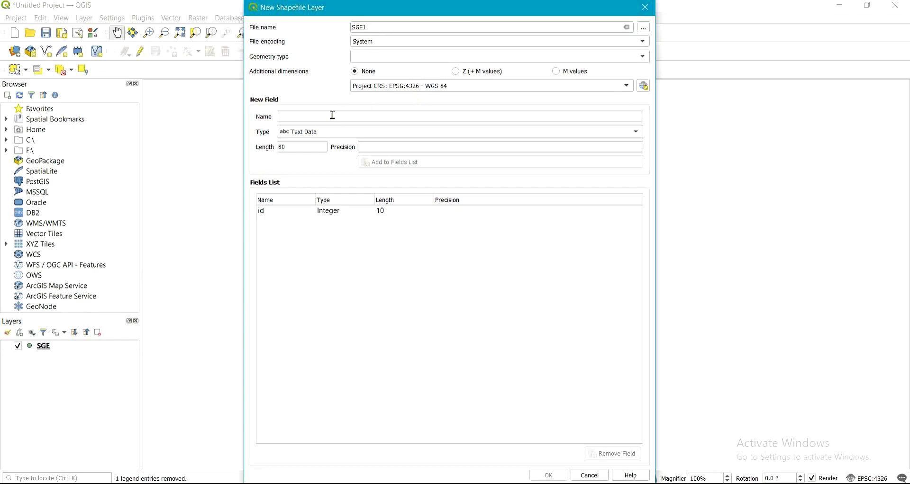
- Set the new layer's geometry type to Line and create the shapefile without extra attribute fields
left_click(392, 60)
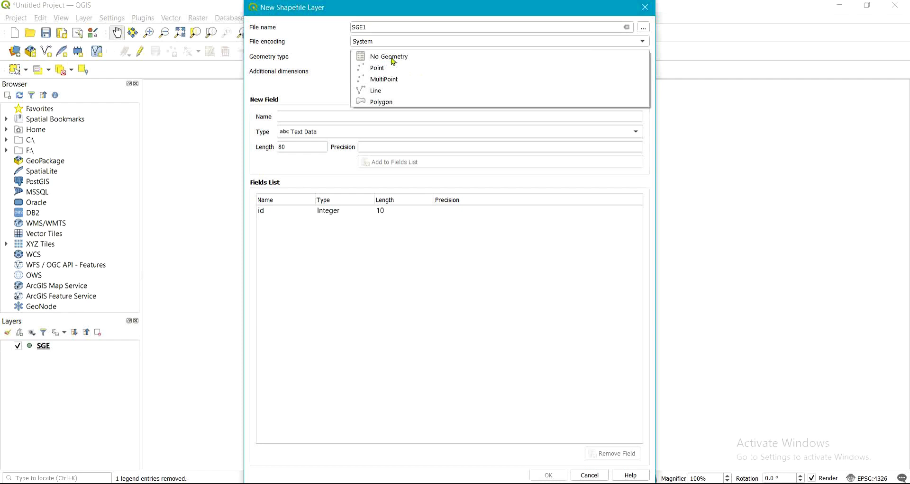
left_click(376, 90)
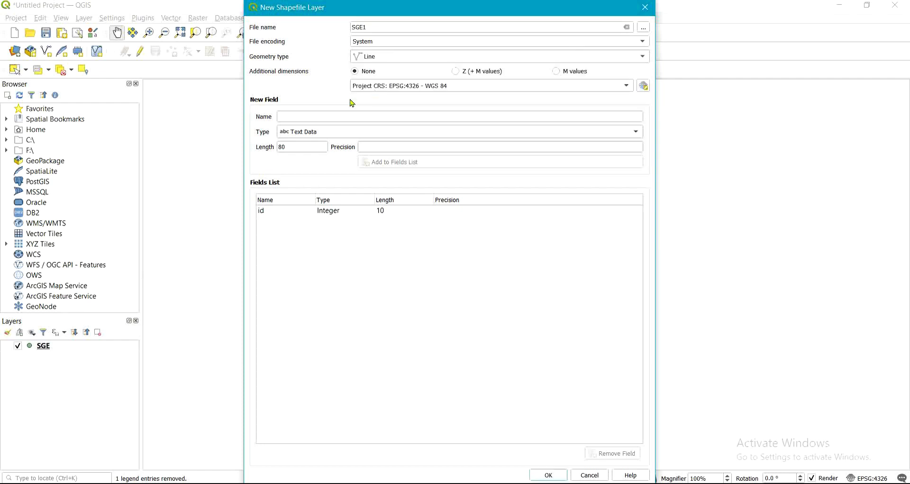
left_click(314, 120)
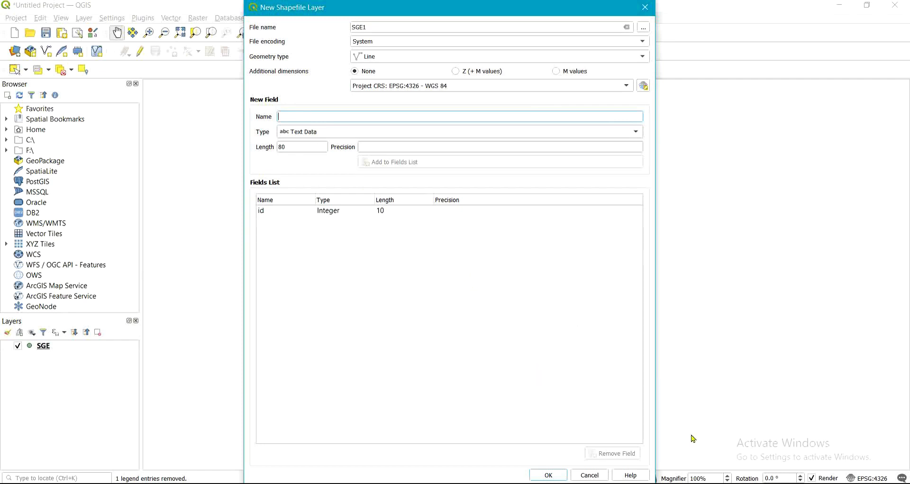
left_click(549, 475)
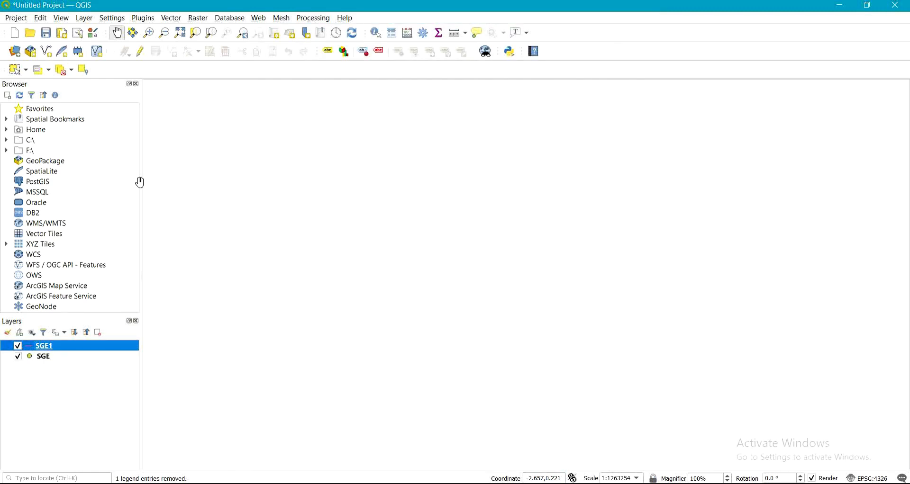
- Create a Polygon shapefile layer named SGE3 using Project CRS: EPSG:4326 - WGS 84
left_click(46, 51)
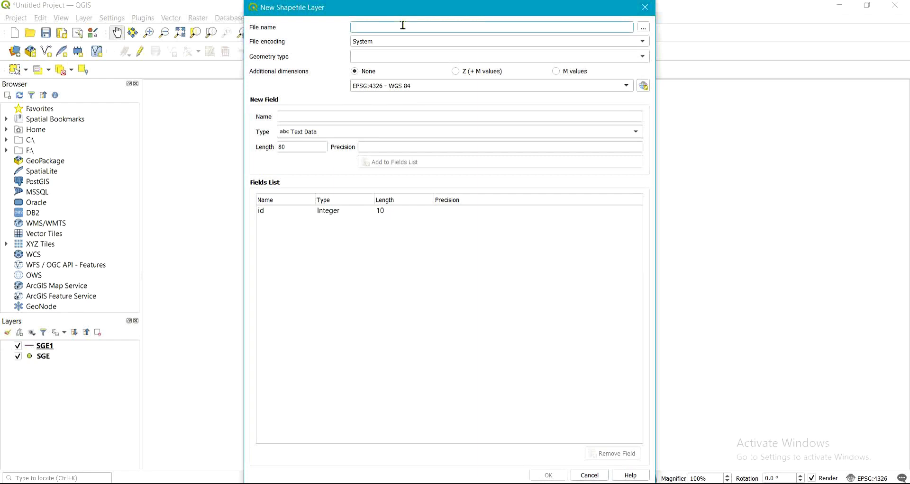
type("SGE3")
left_click(473, 87)
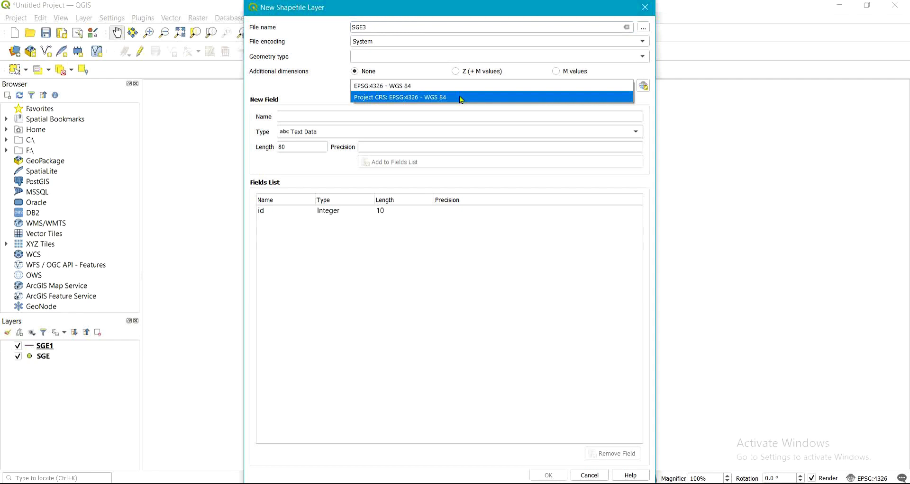
left_click(462, 99)
left_click(403, 62)
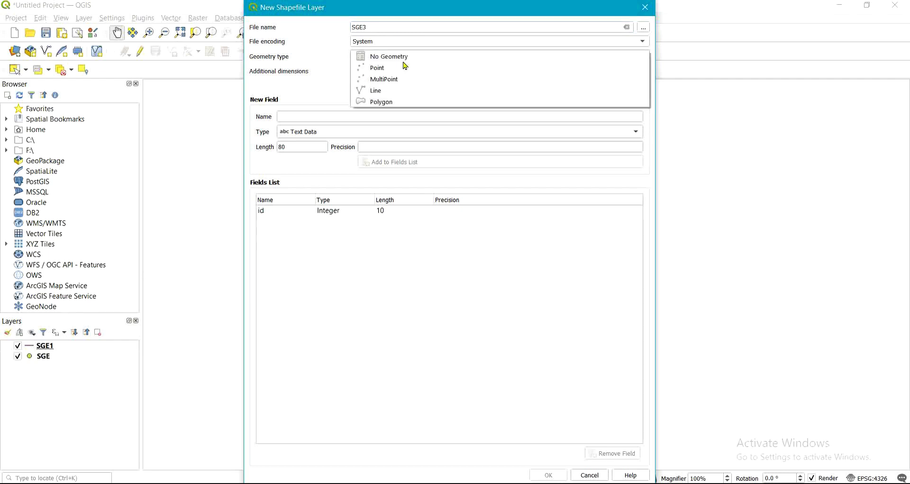
left_click(384, 102)
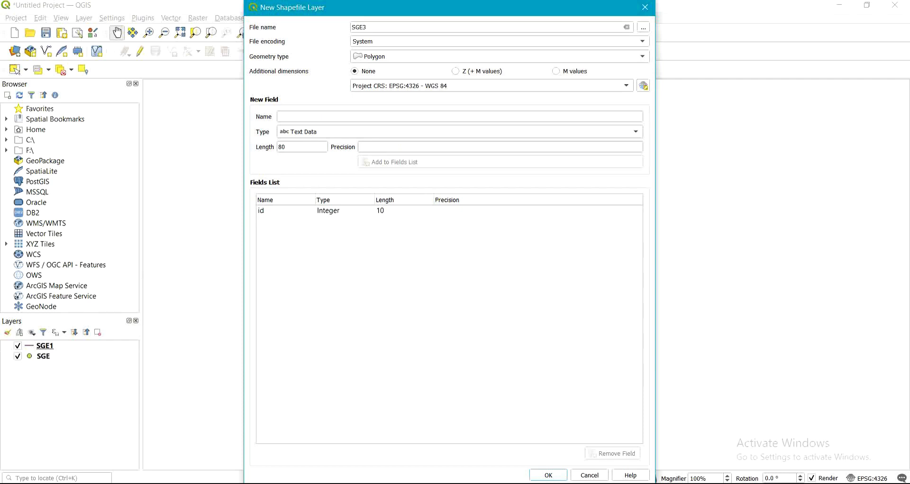
left_click(548, 476)
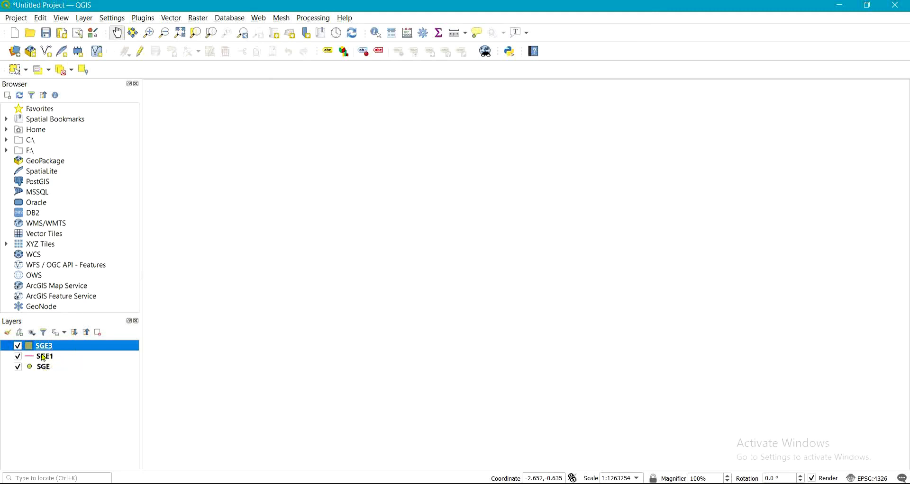
- Open the symbology properties of the SGE point layer and choose the dot white marker
left_click(31, 368)
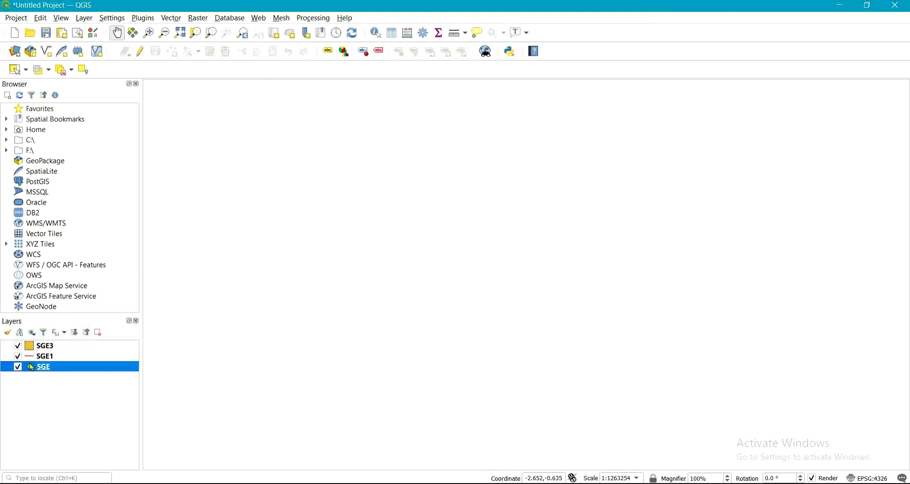
right_click(31, 368)
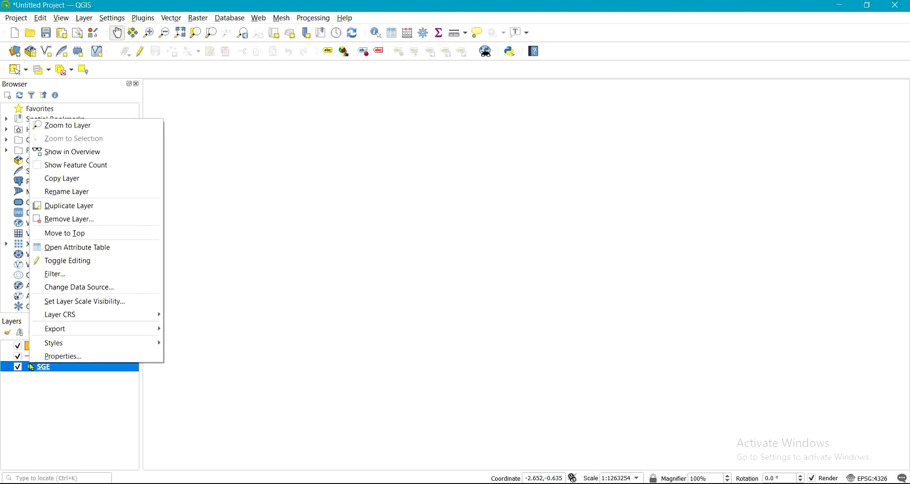
left_click(59, 358)
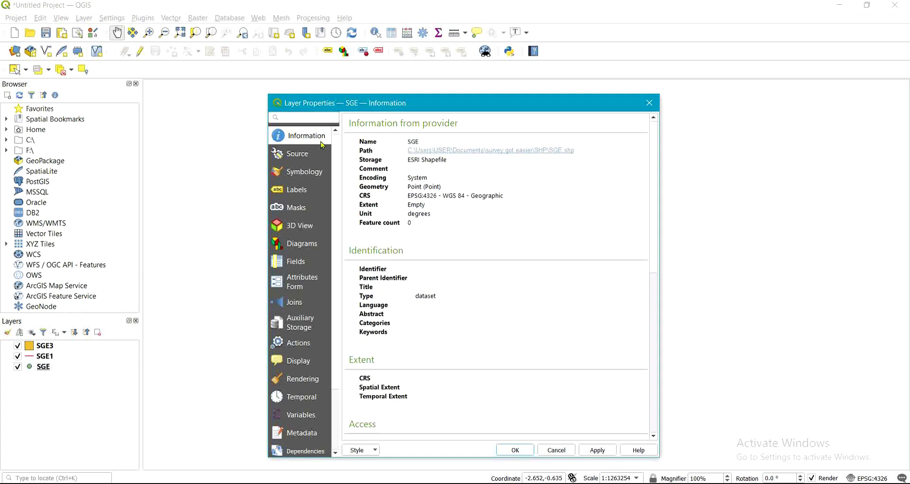
left_click(295, 157)
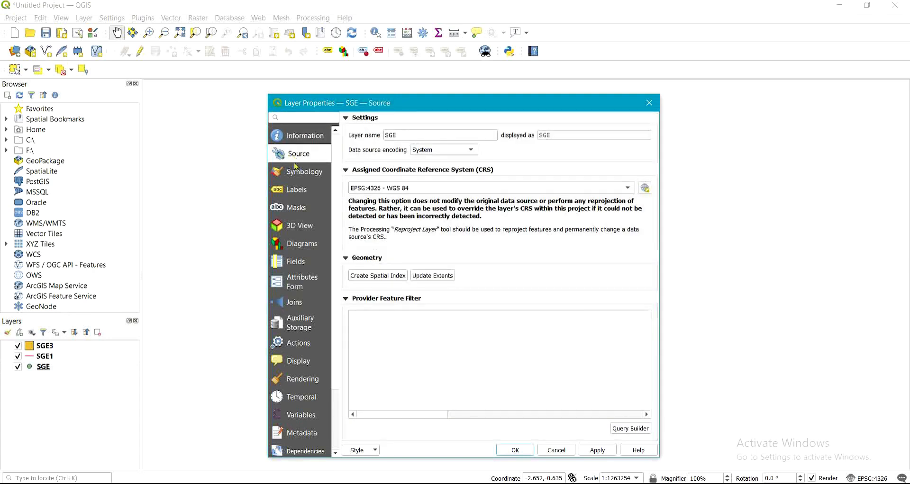
left_click(293, 178)
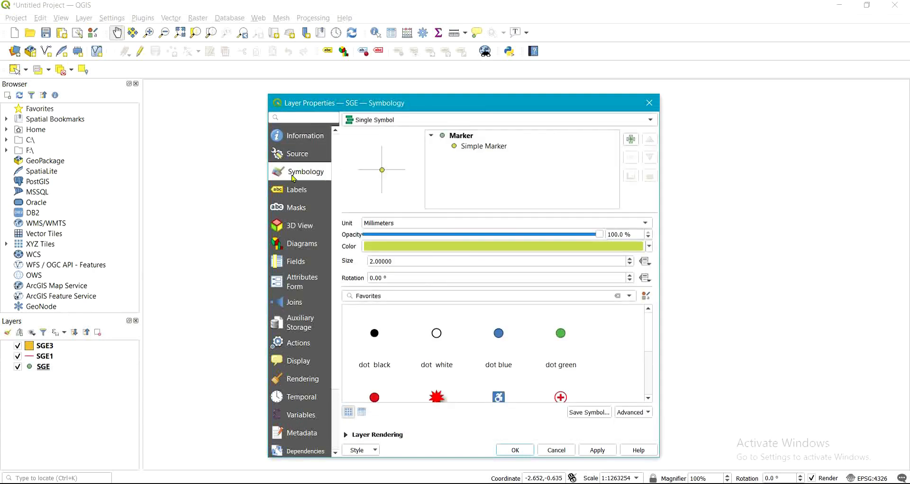
left_click(442, 344)
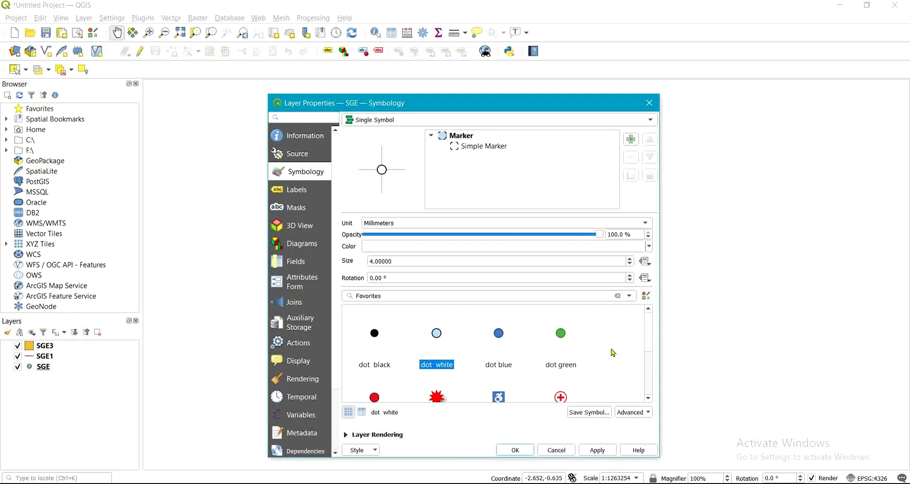
- Change the SGE layer's marker to the topo hospital symbol and apply it to the layer
scroll(654, 353, "down", 1)
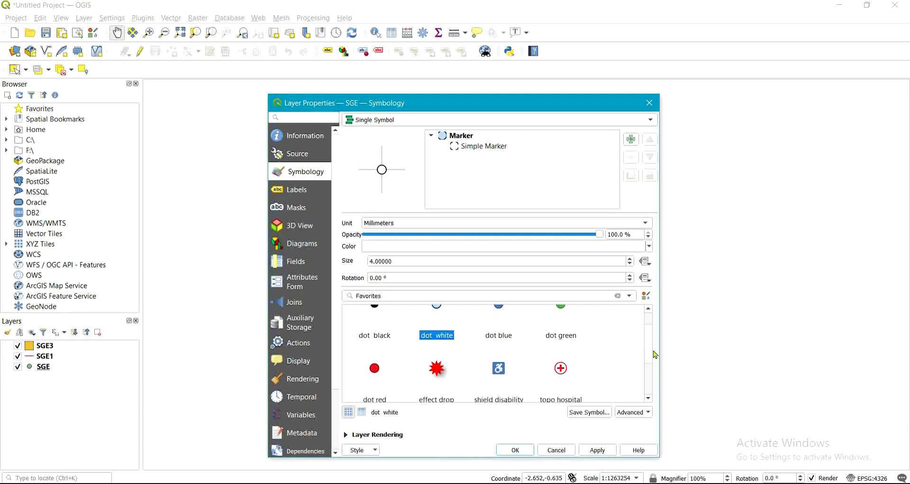
scroll(654, 354, "down", 3)
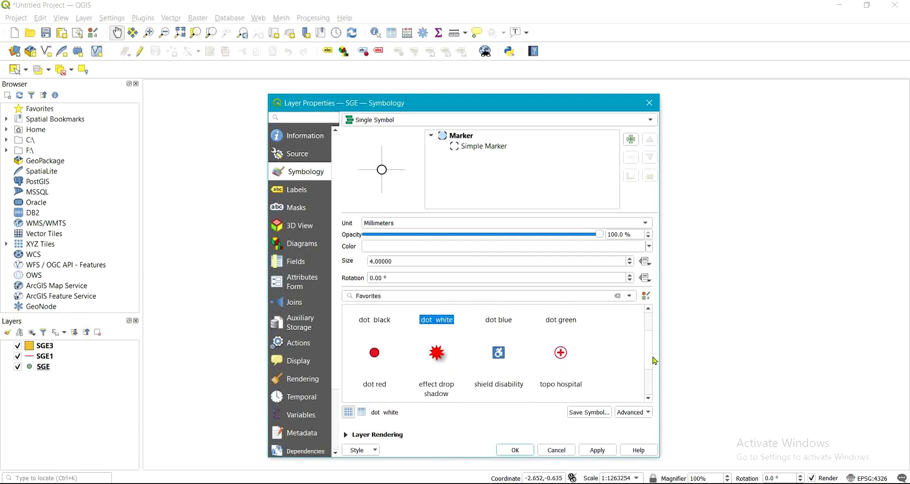
left_click_drag(649, 391, 649, 365)
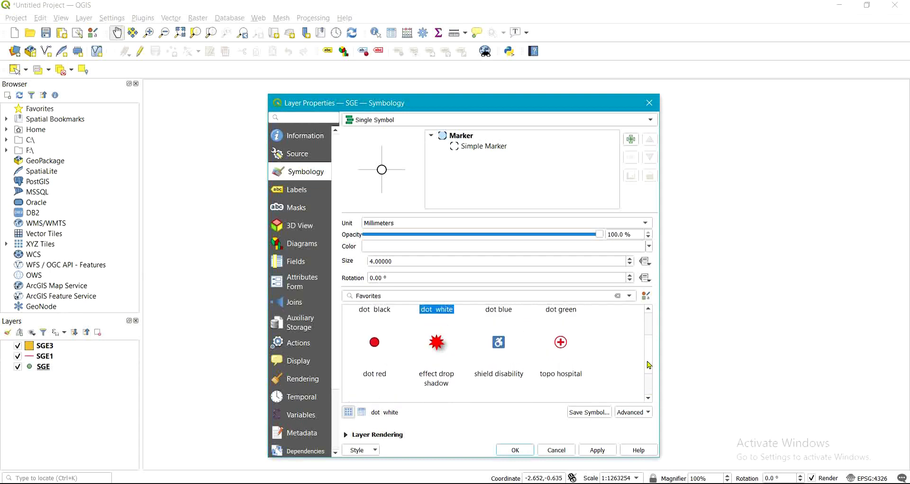
left_click(556, 344)
scroll(645, 353, "down", 2)
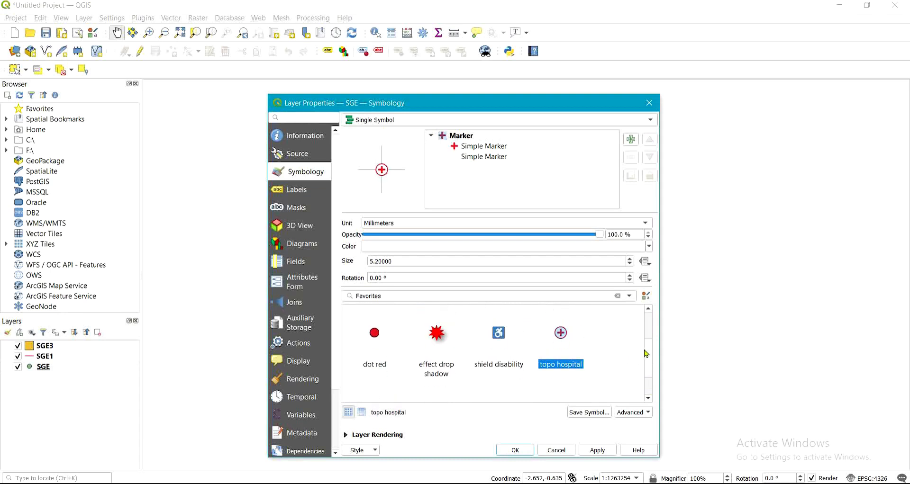
scroll(649, 332, "up", 2)
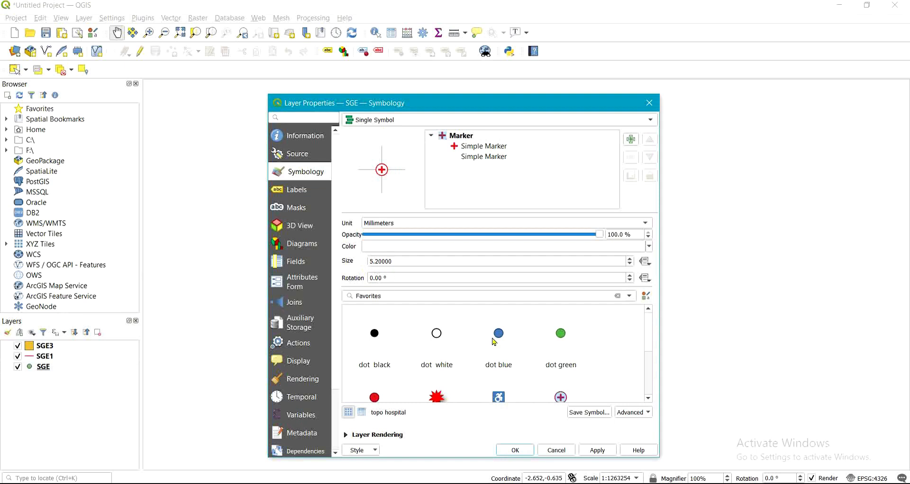
left_click(599, 452)
left_click(507, 451)
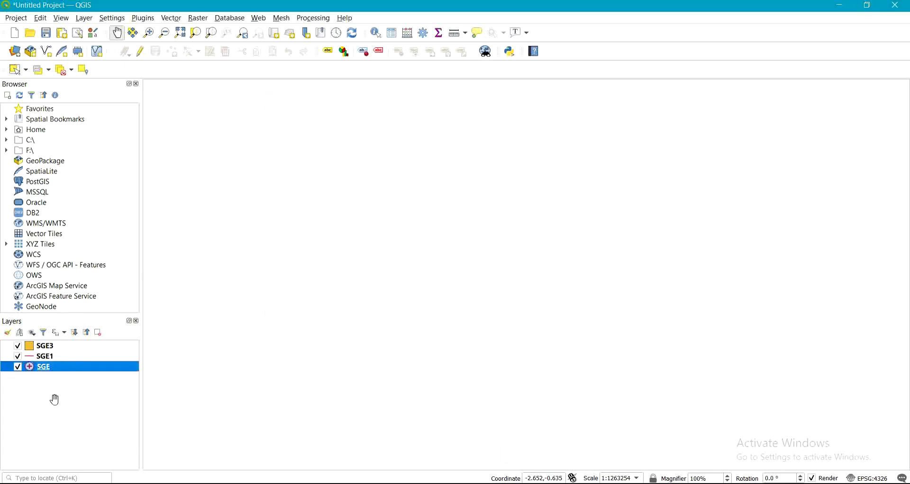
- Open the SGE1 line layer's symbology properties and apply the dash black line style
left_click(36, 358)
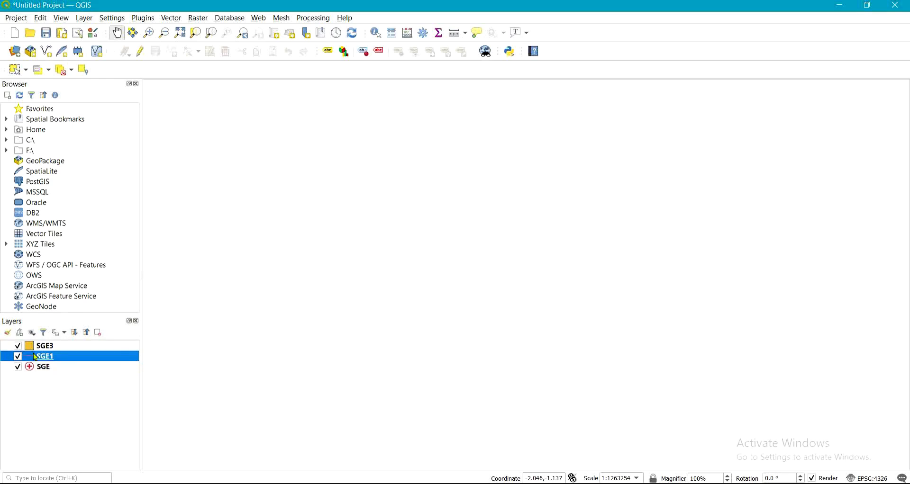
right_click(36, 358)
left_click(62, 345)
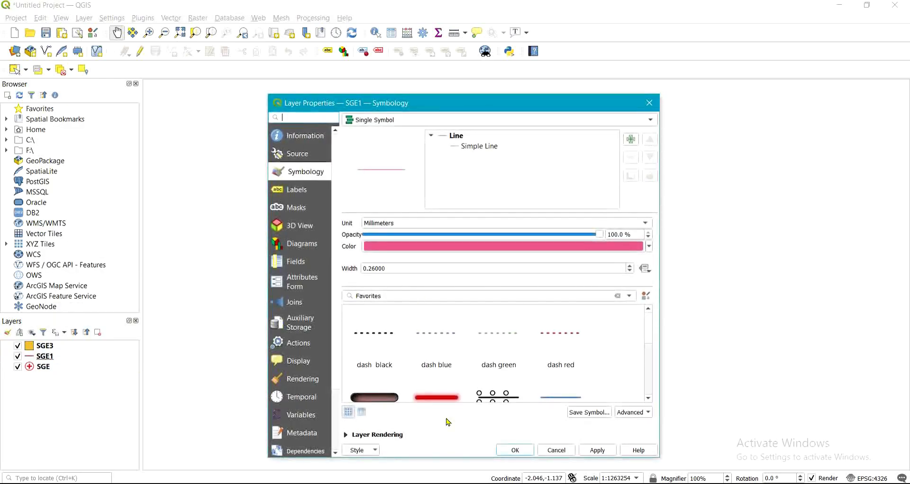
scroll(651, 334, "down", 1)
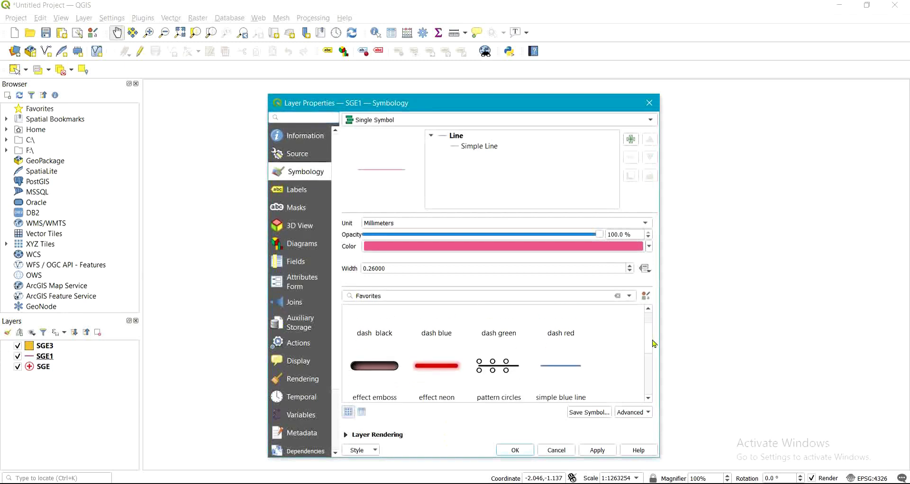
scroll(653, 339, "up", 1)
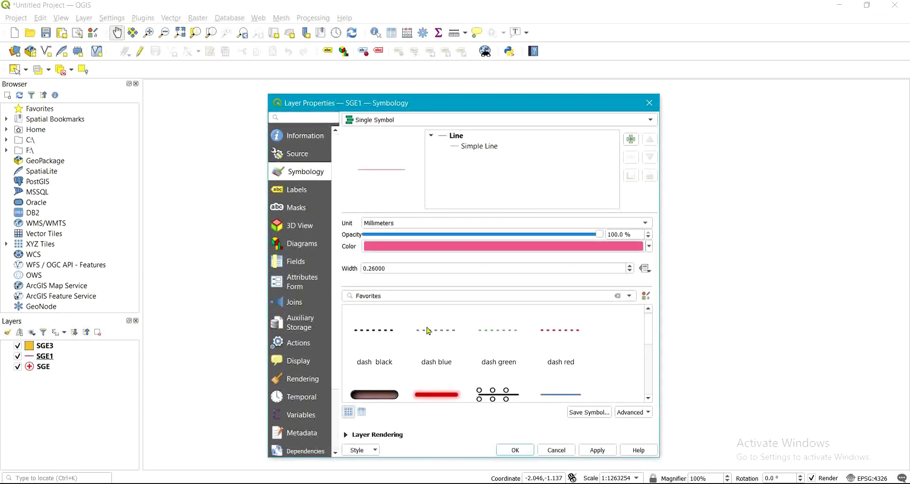
left_click(362, 343)
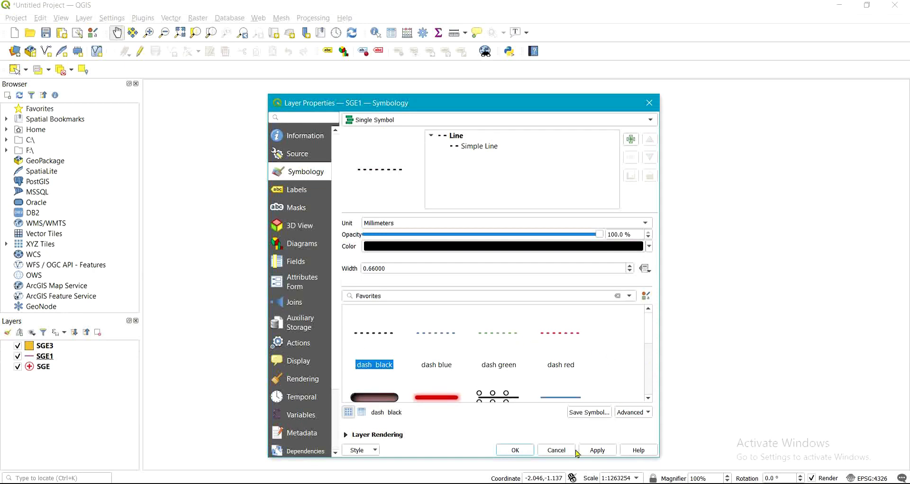
left_click(608, 454)
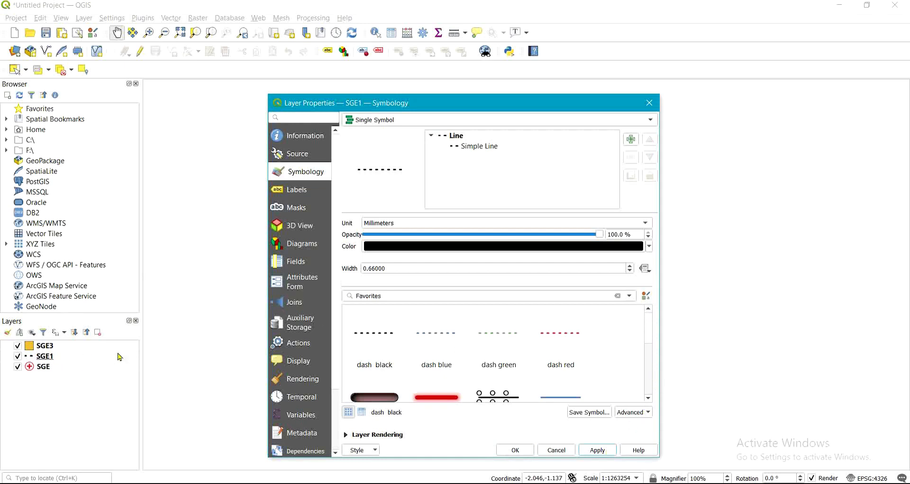
- Change the SGE1 layer's line style to topo railway, apply it and close the layer properties
left_click_drag(649, 326, 662, 367)
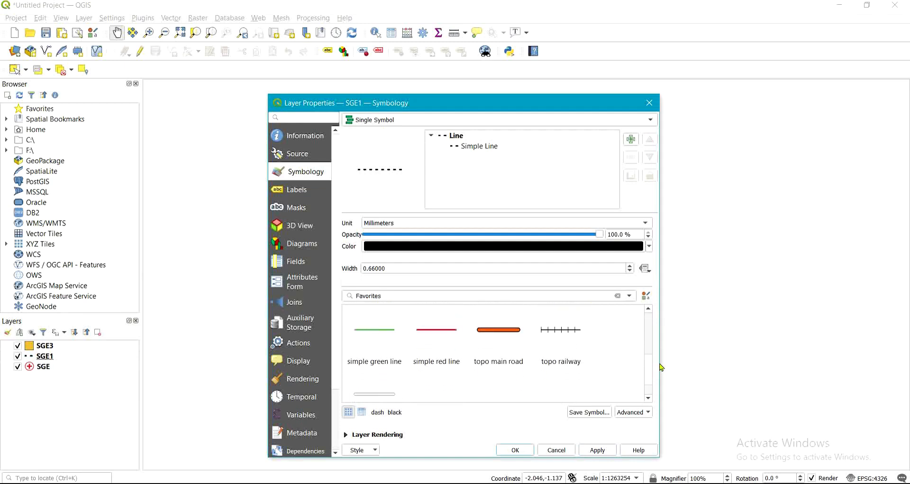
left_click(555, 338)
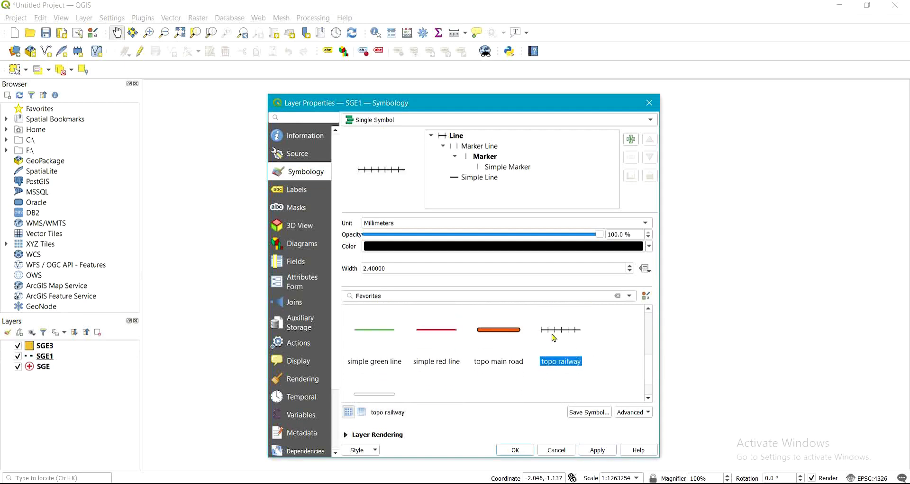
left_click(588, 452)
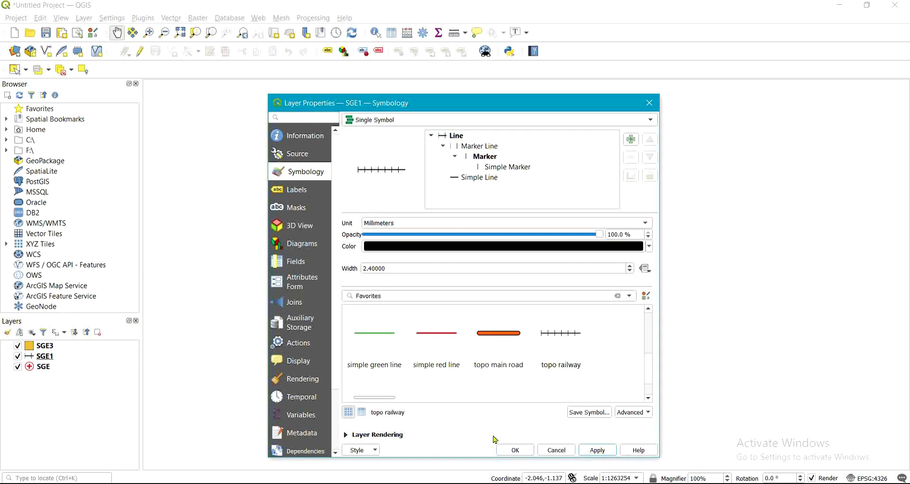
left_click(506, 452)
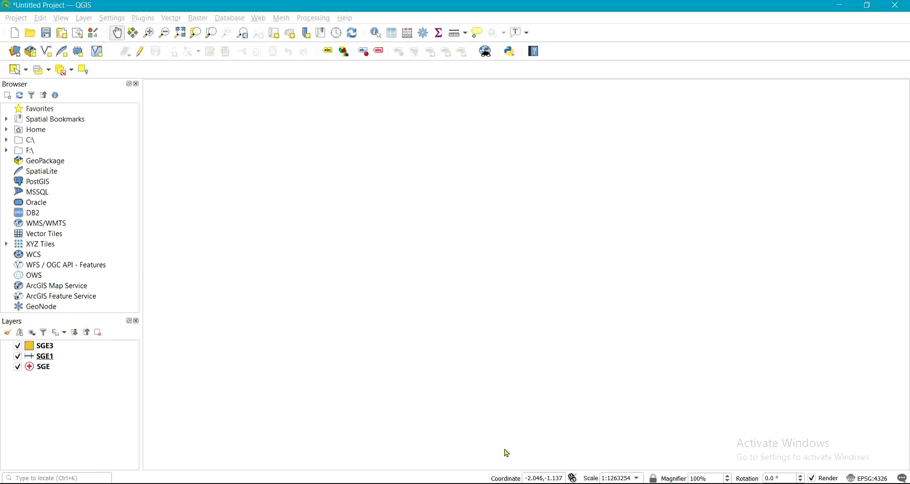
- Open the SGE3 polygon layer's symbology properties and apply the outline blue preset to its fill
left_click(33, 342)
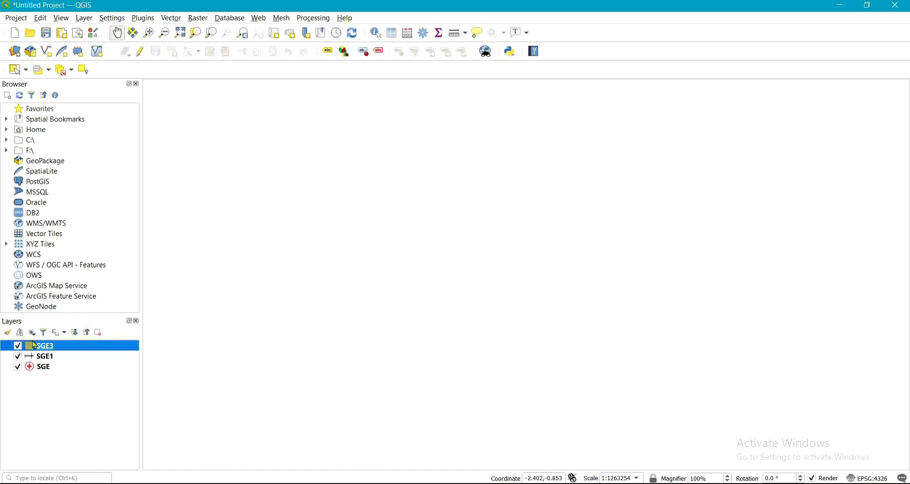
right_click(32, 340)
left_click(75, 335)
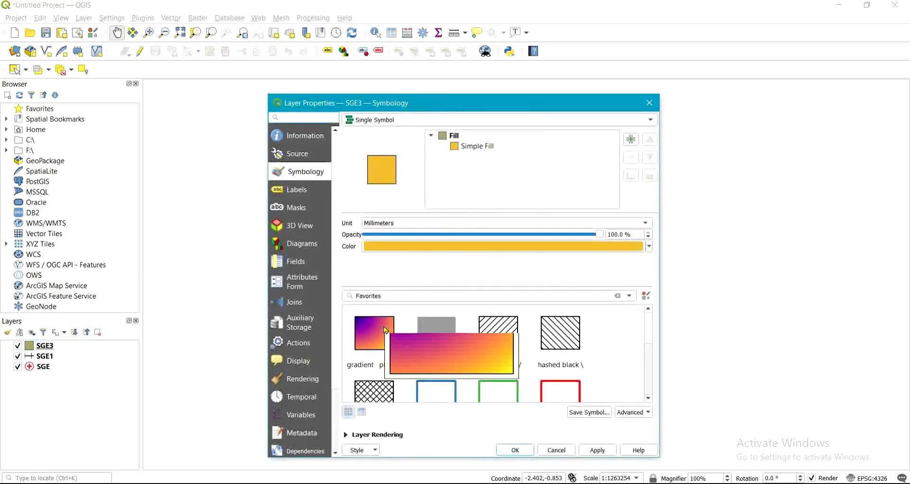
left_click_drag(649, 337, 649, 425)
left_click_drag(650, 395, 652, 358)
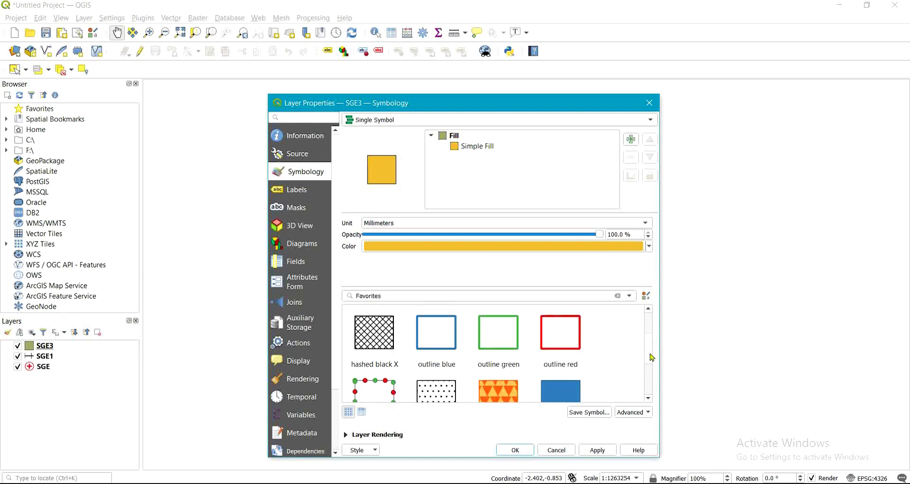
left_click(435, 329)
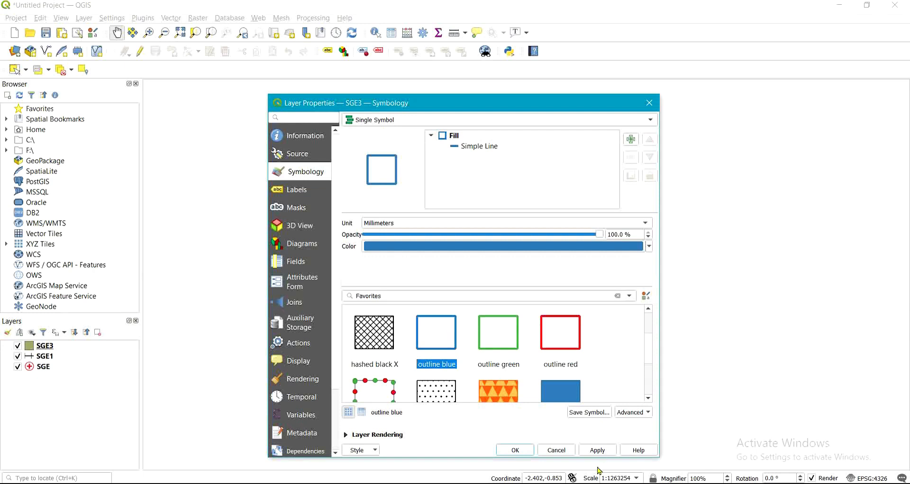
left_click(595, 452)
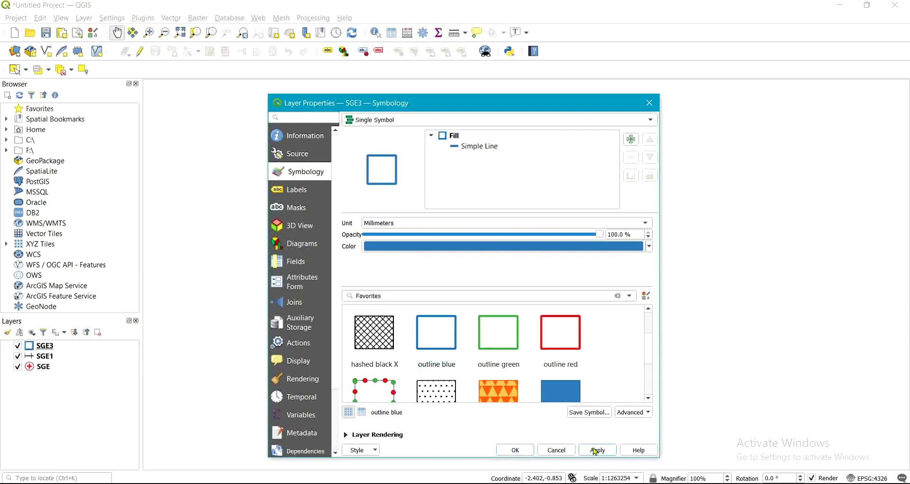
- View the colour options for the SGE3 symbol without choosing one and close the layer properties
scroll(648, 321, "up", 1)
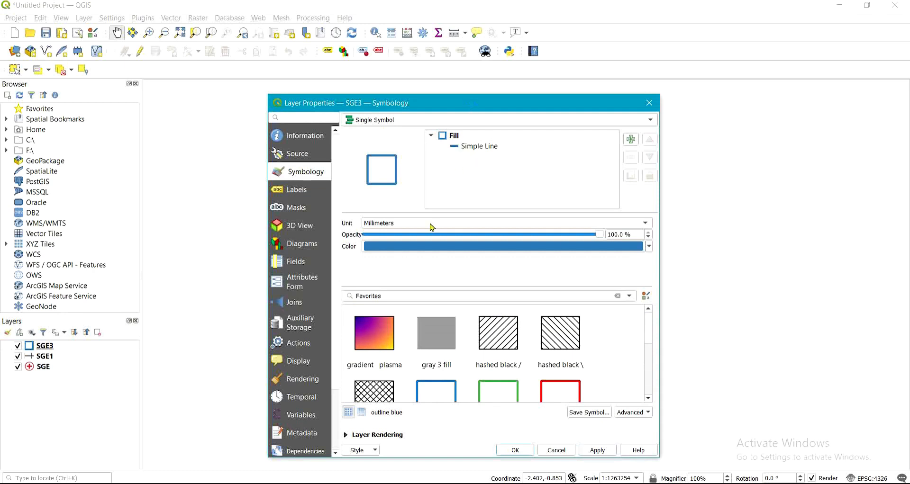
left_click(432, 245)
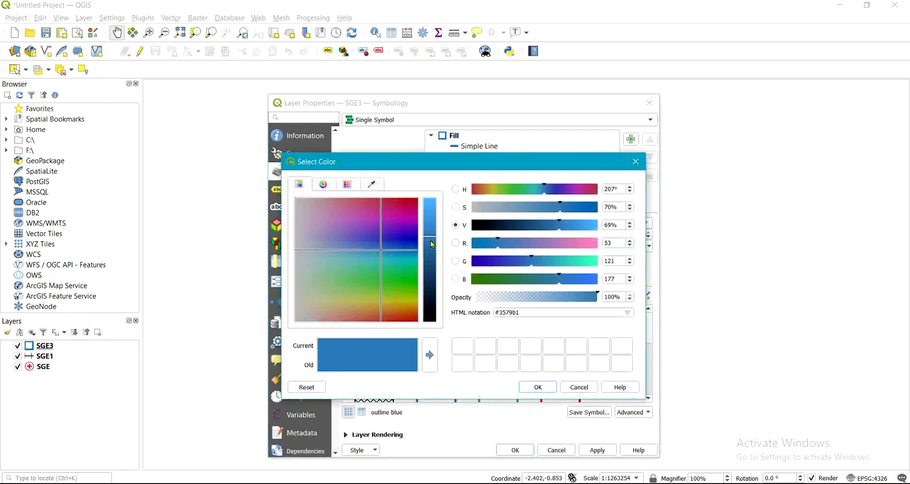
left_click(637, 161)
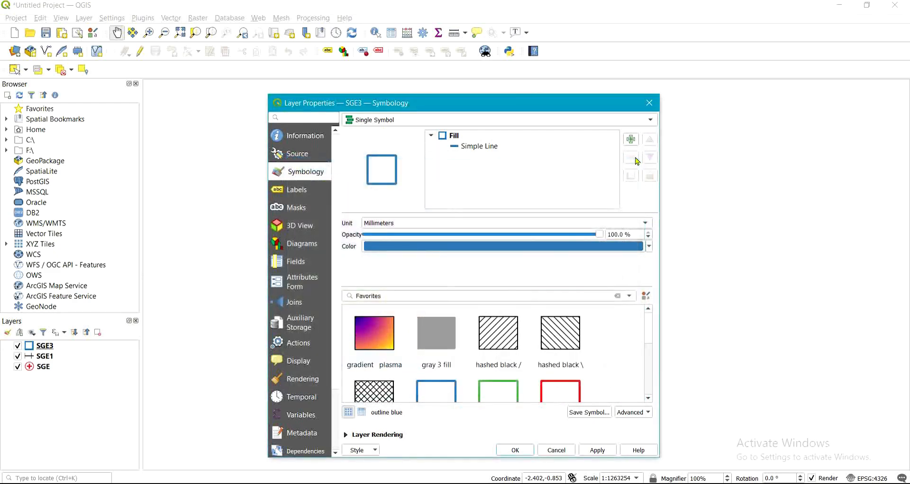
key("Escape")
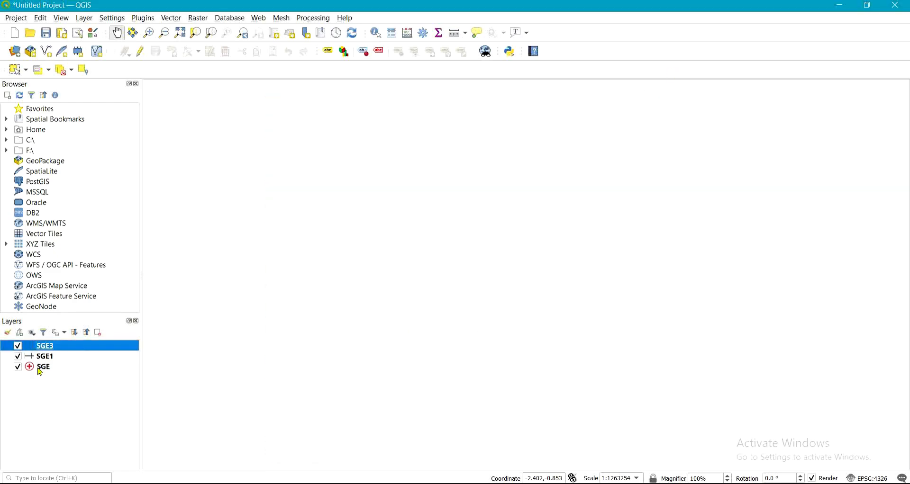
- Open the SGE point layer's attribute table, turn on editing for the layer and close the table
left_click(39, 368)
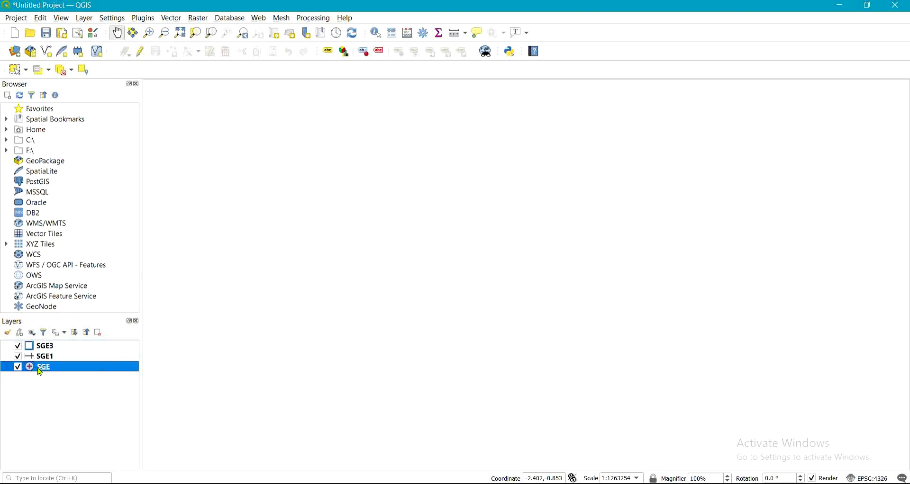
right_click(40, 371)
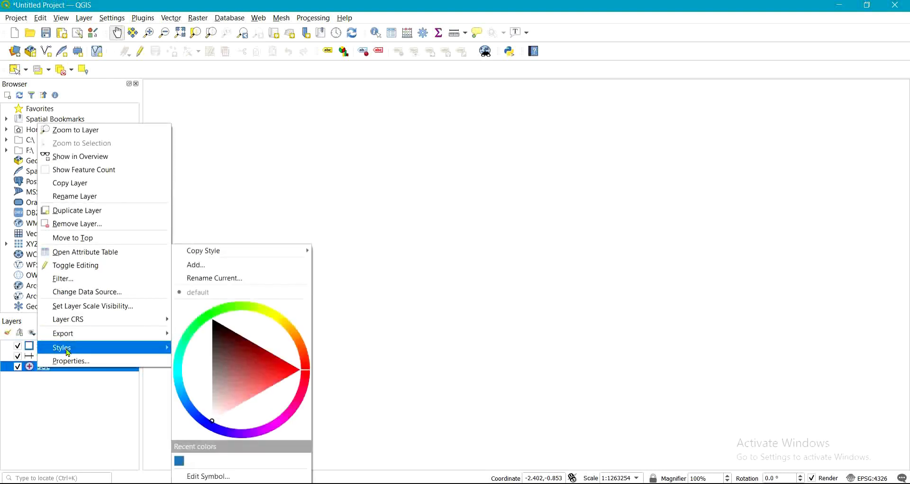
left_click(68, 254)
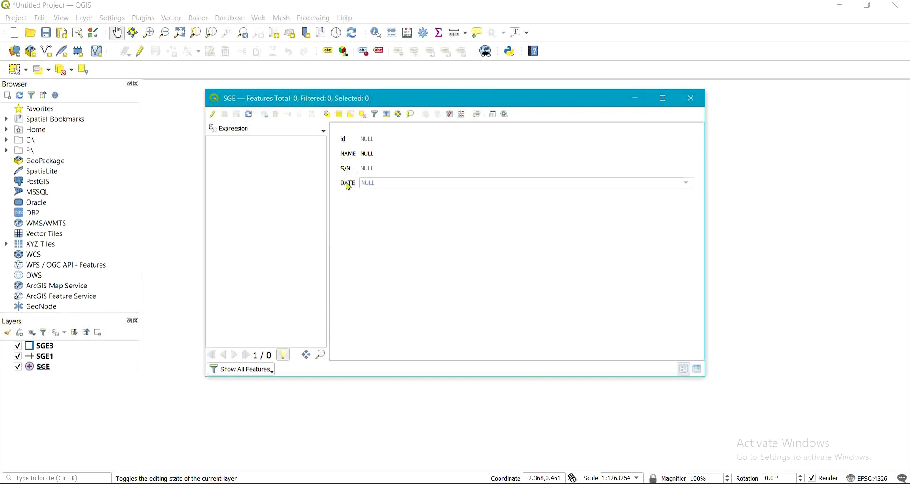
left_click(212, 115)
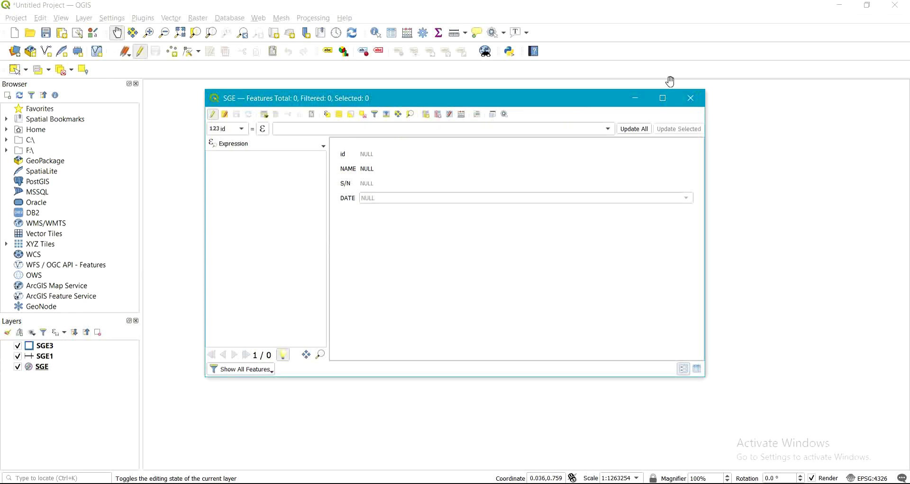
left_click(691, 98)
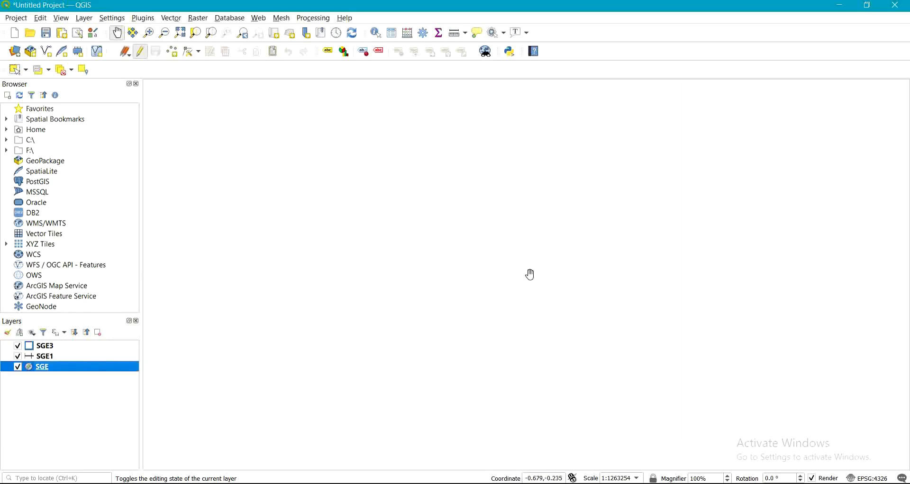